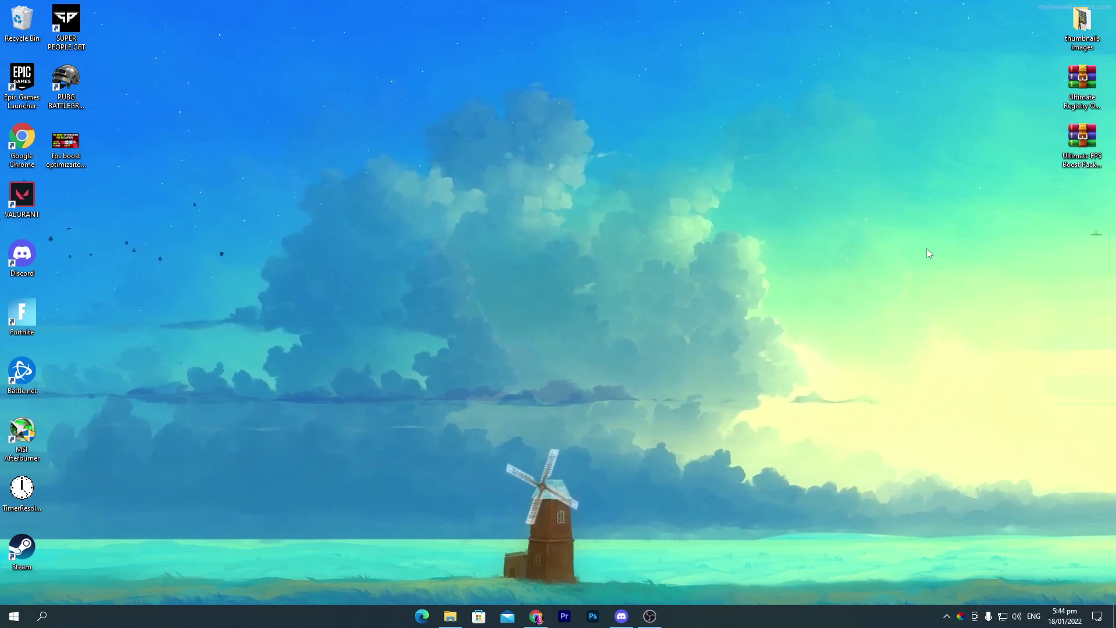
Step: Open the "Ultimate Optimization For Gaming PC/Laptops 2022" post in Chrome and follow its download link to the Google Drive archive
{"action": "left_click_drag", "start_coordinate": [1082, 142], "coordinate": [427, 199]}
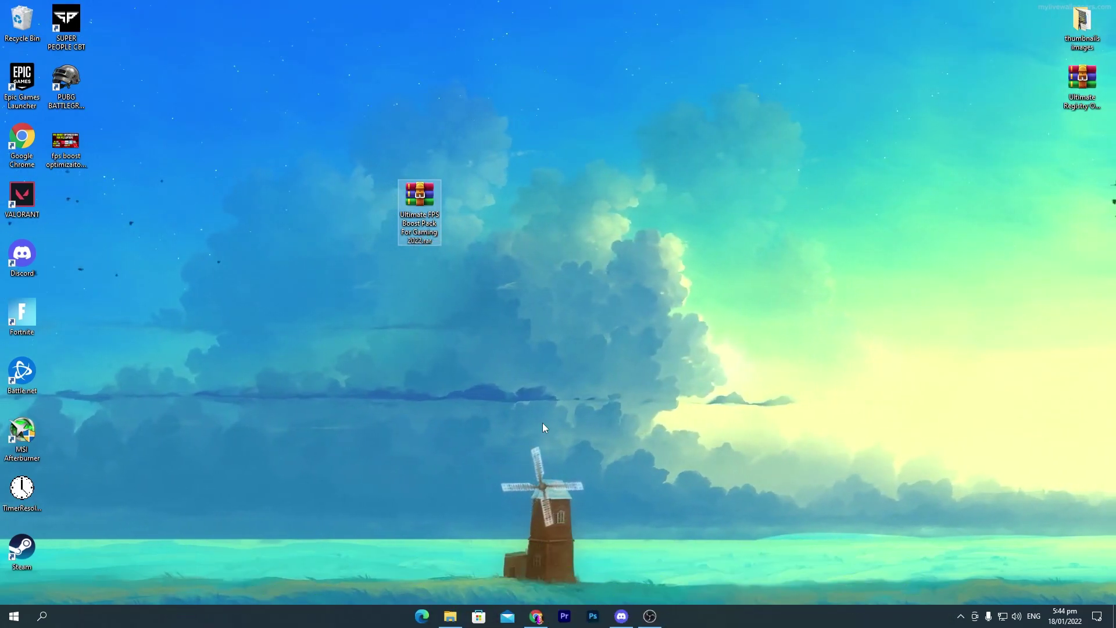
{"action": "left_click", "coordinate": [545, 616]}
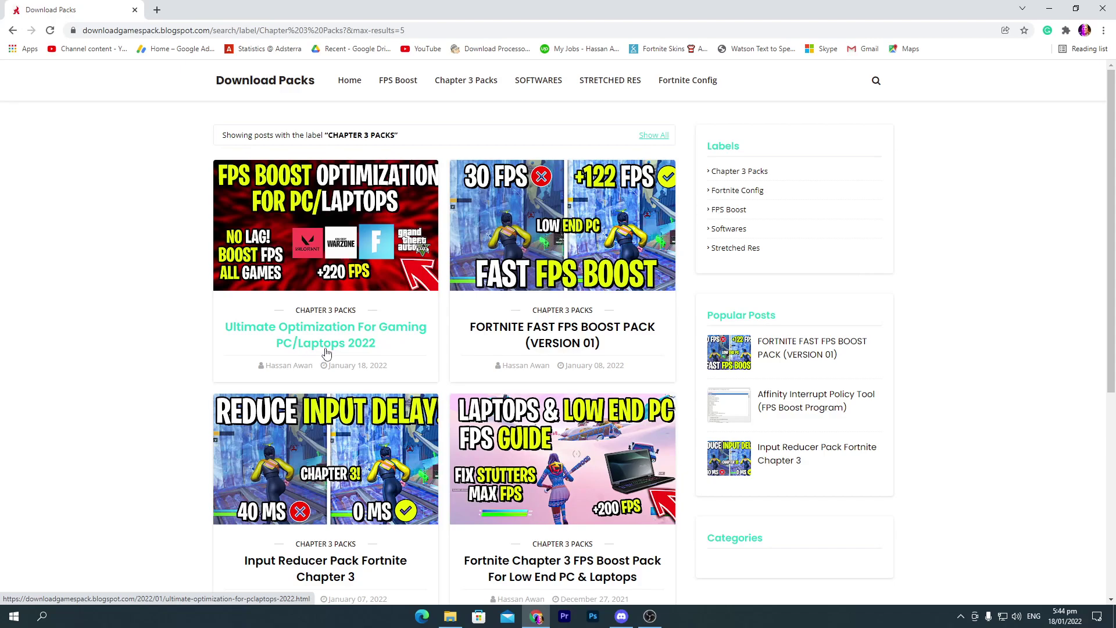
{"action": "left_click", "coordinate": [394, 351]}
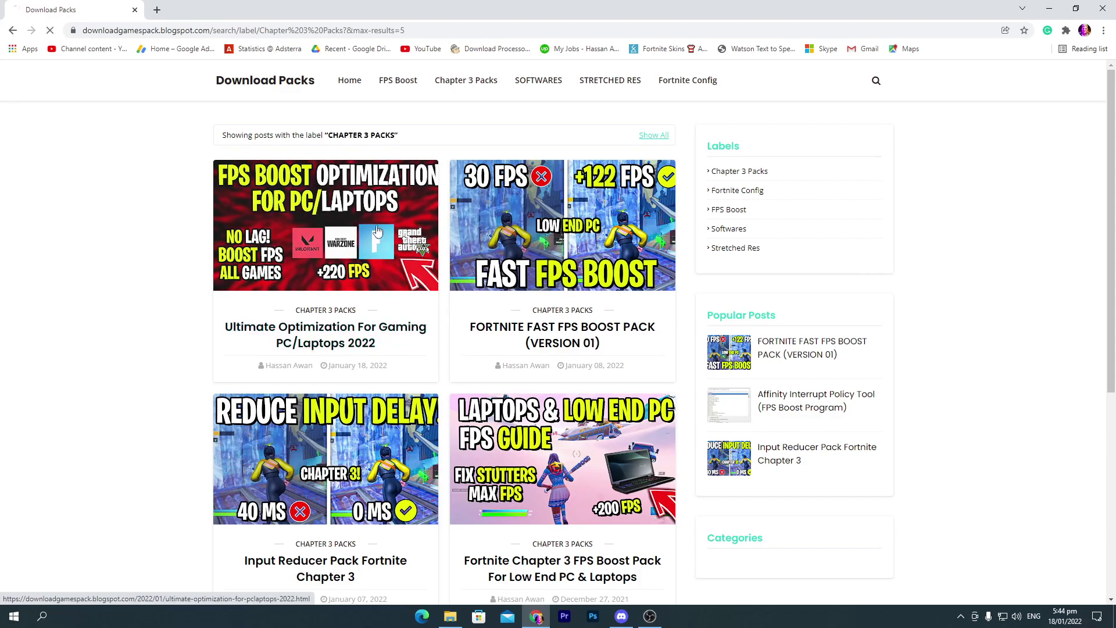
{"action": "scroll", "coordinate": [1115, 174], "scroll_direction": "down", "scroll_amount": 8}
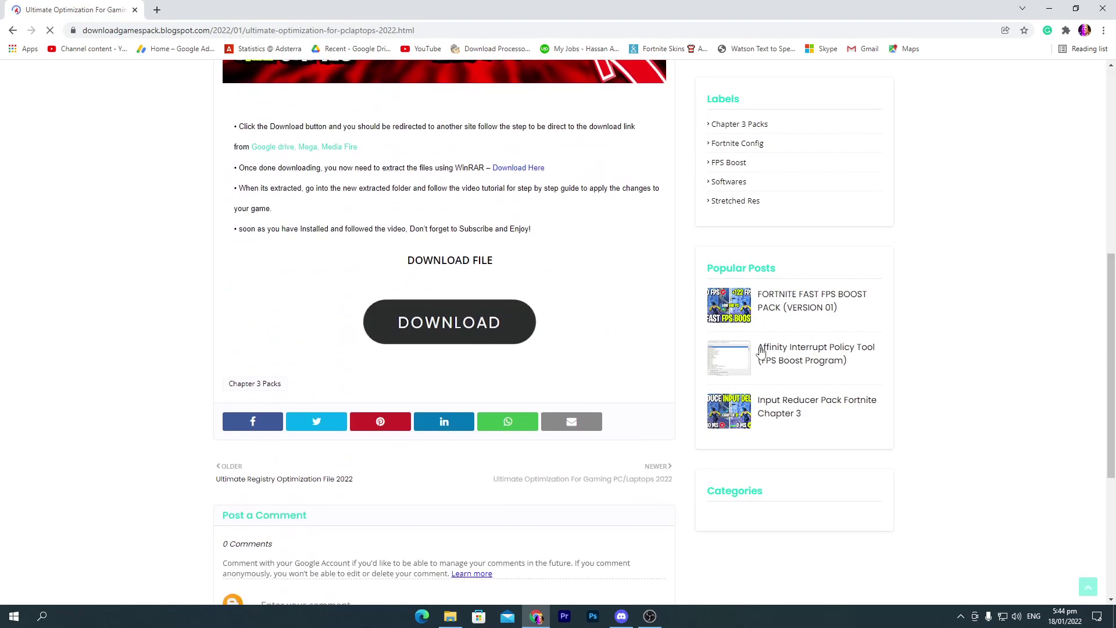
{"action": "left_click", "coordinate": [455, 335]}
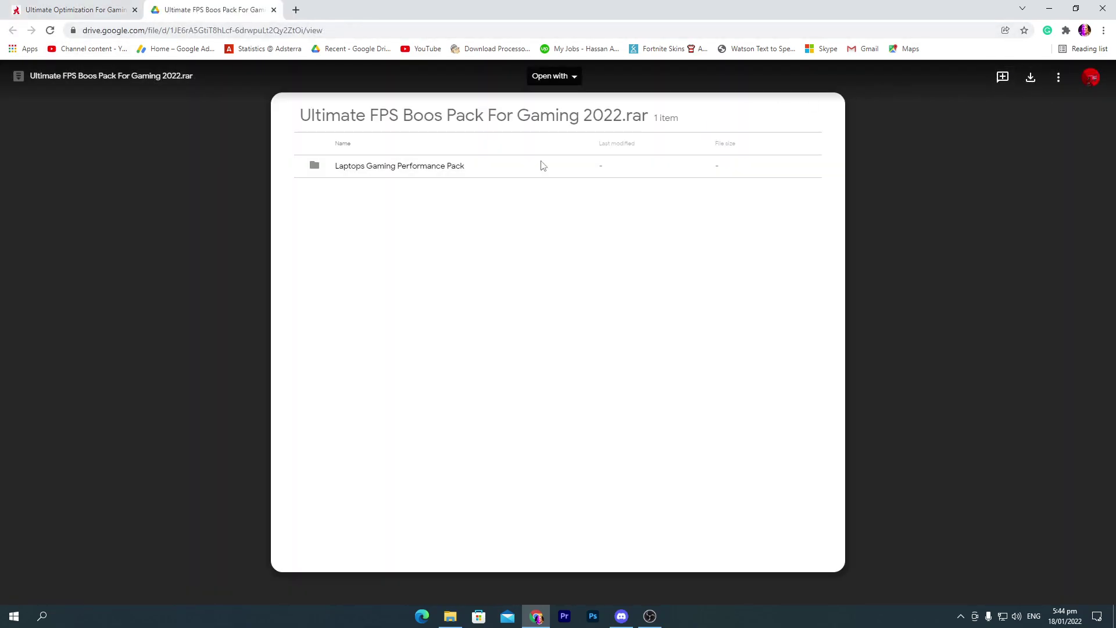
Step: Leave the browser, view the pack link in Discord's pack-links channel, and return to the desktop
{"action": "left_click", "coordinate": [1046, 7]}
{"action": "left_click_drag", "start_coordinate": [346, 158], "coordinate": [573, 299]}
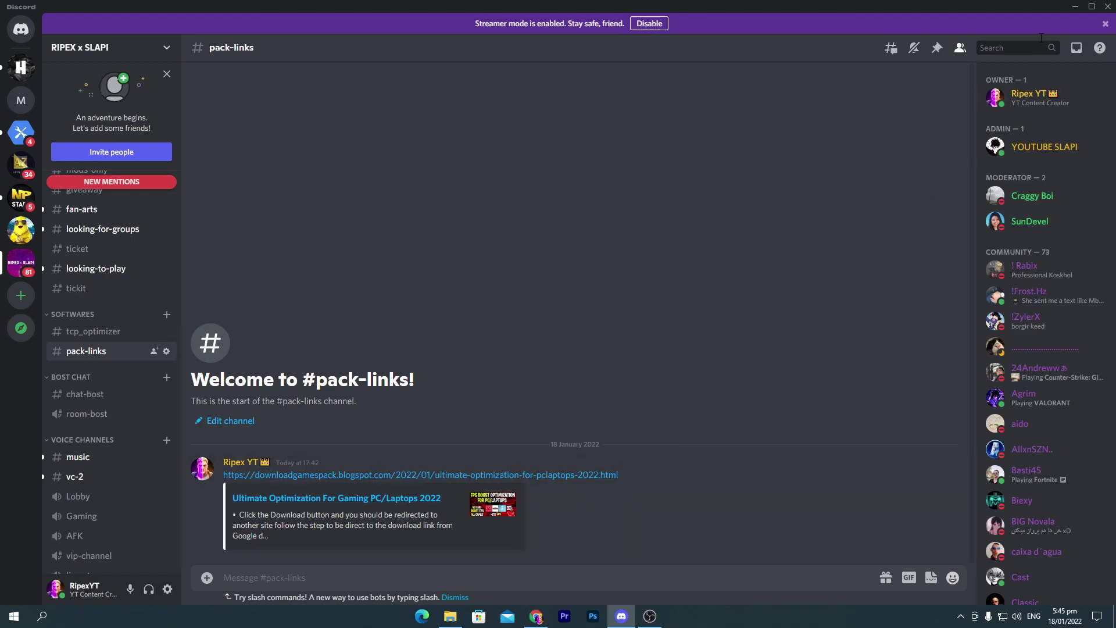
{"action": "left_click", "coordinate": [1073, 6]}
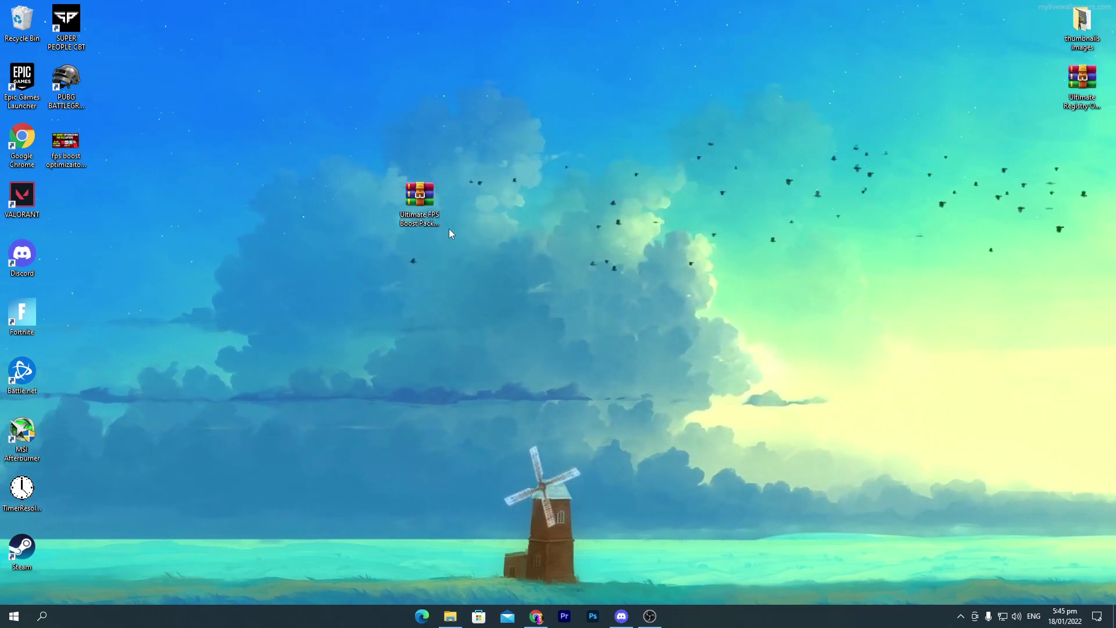
Step: Extract the Ultimate FPS Boost Pack For Gaming 2022 archive onto the desktop and open the Laptops Gaming Performance Pack folder
{"action": "left_click_drag", "start_coordinate": [413, 201], "coordinate": [730, 202]}
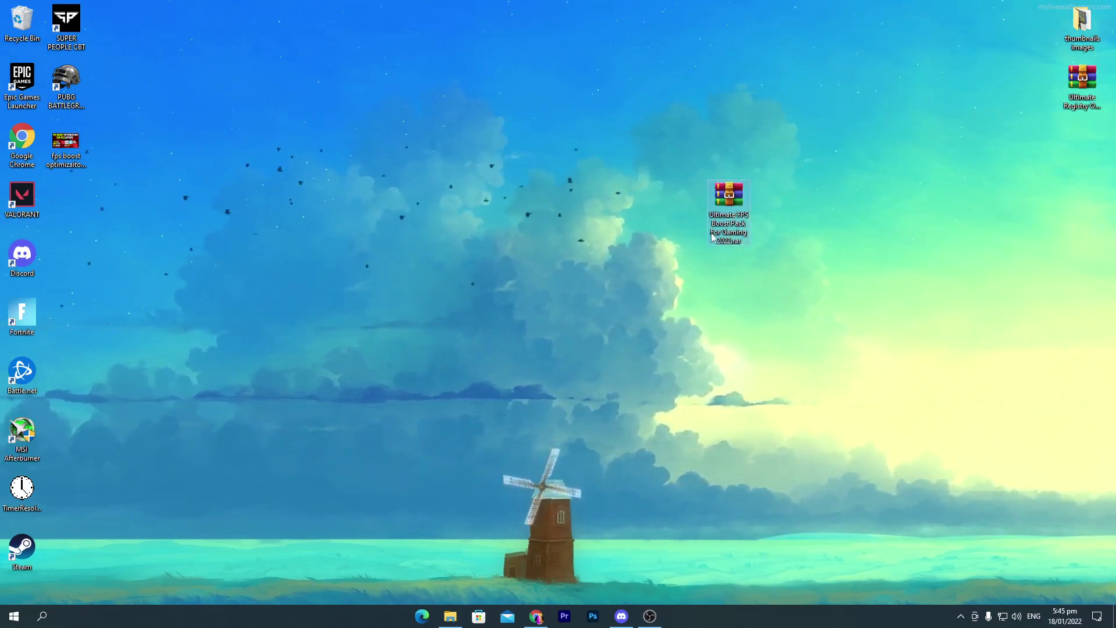
{"action": "right_click", "coordinate": [728, 199]}
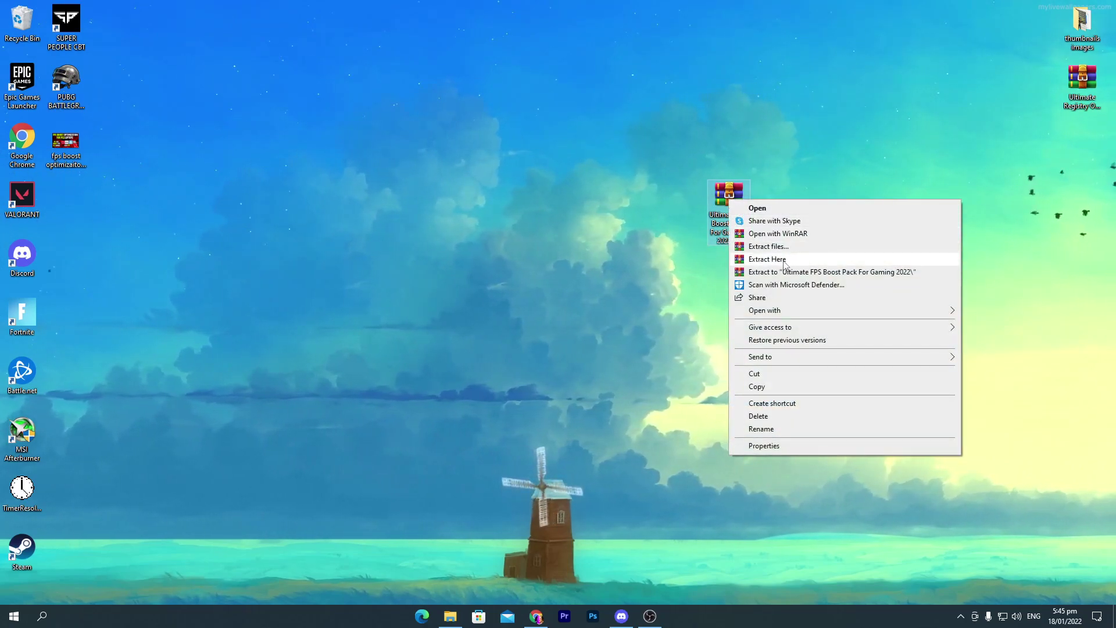
{"action": "left_click", "coordinate": [767, 259]}
{"action": "left_click_drag", "start_coordinate": [73, 203], "coordinate": [471, 157]}
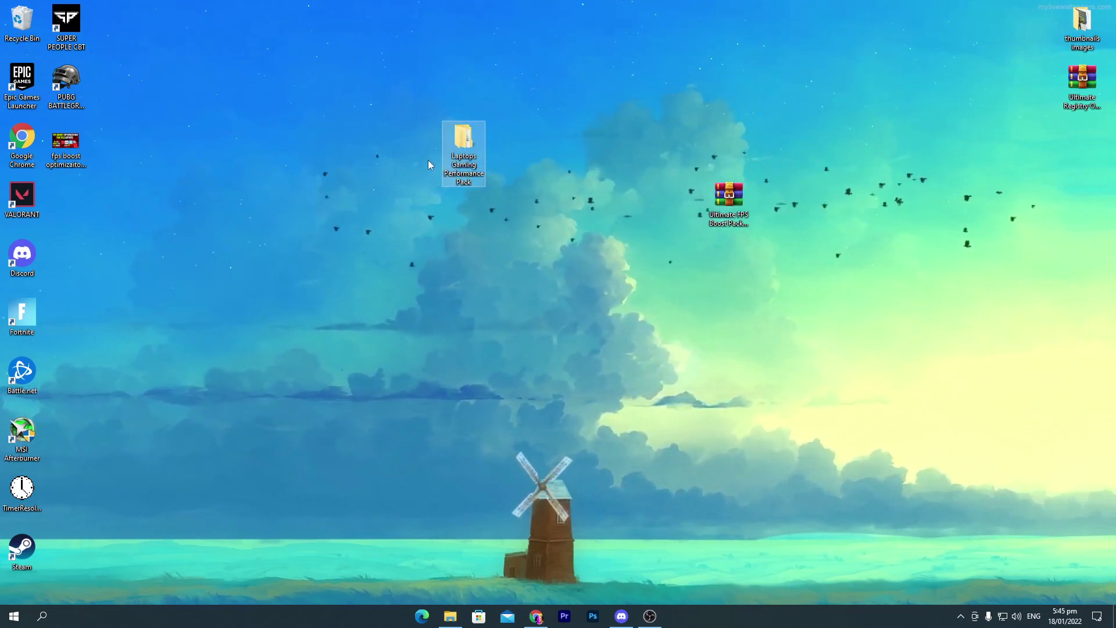
{"action": "double_click", "coordinate": [469, 136]}
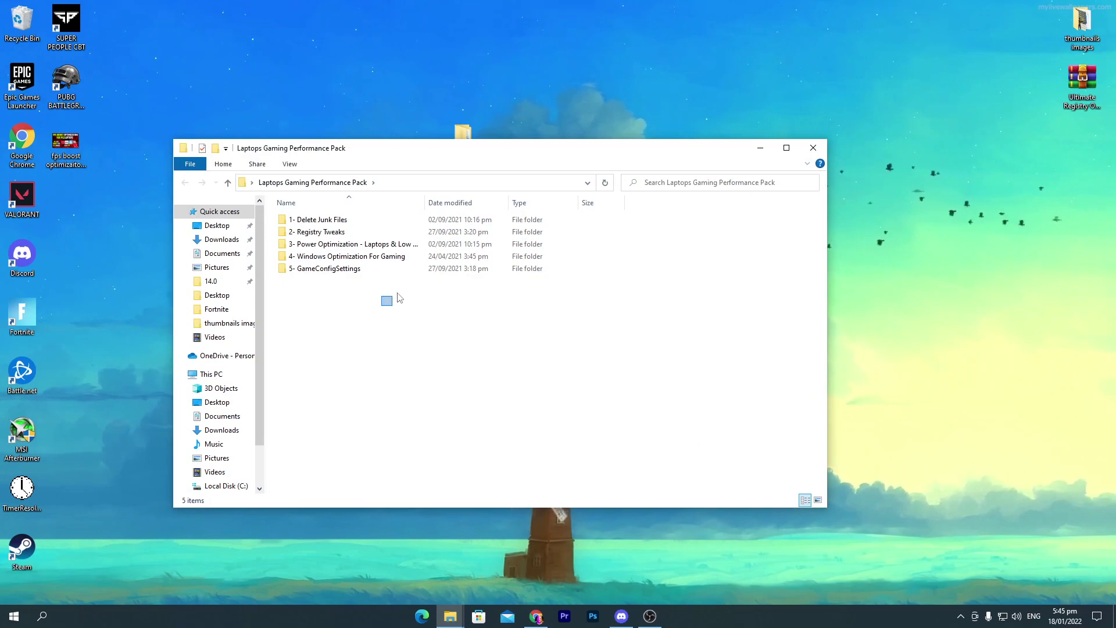
{"action": "left_click_drag", "start_coordinate": [391, 299], "coordinate": [341, 272]}
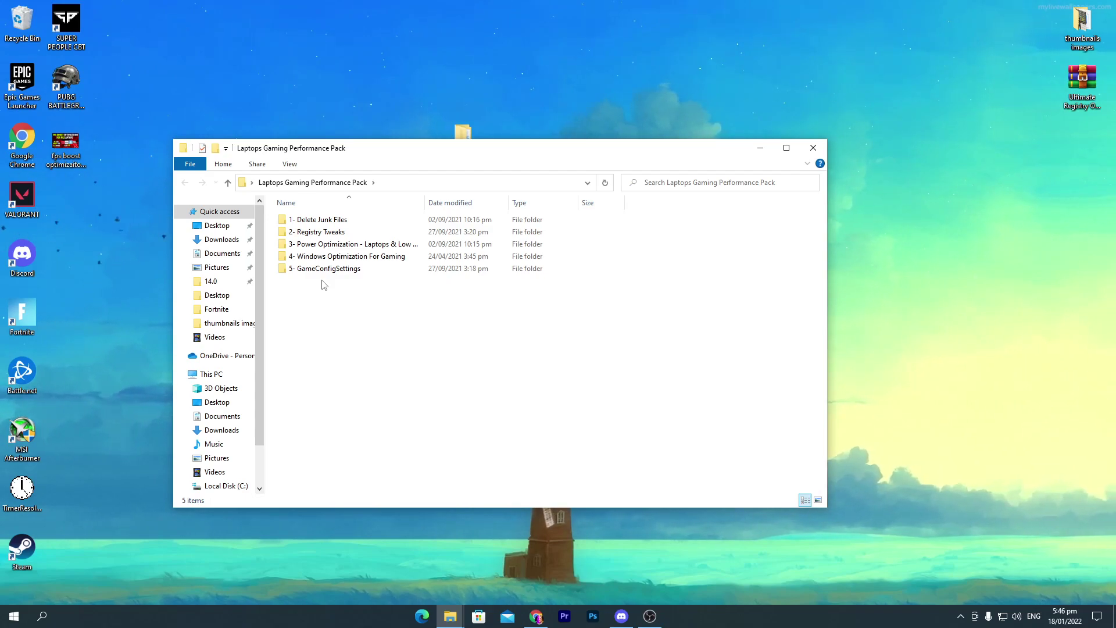
{"action": "left_click_drag", "start_coordinate": [665, 215], "coordinate": [312, 262]}
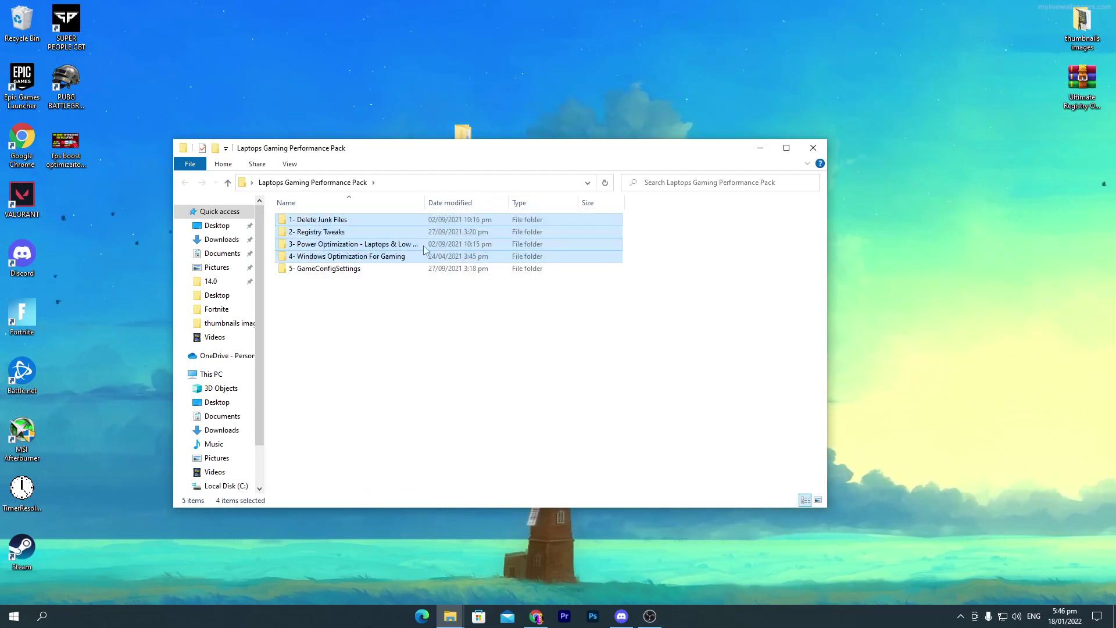
{"action": "left_click", "coordinate": [273, 313]}
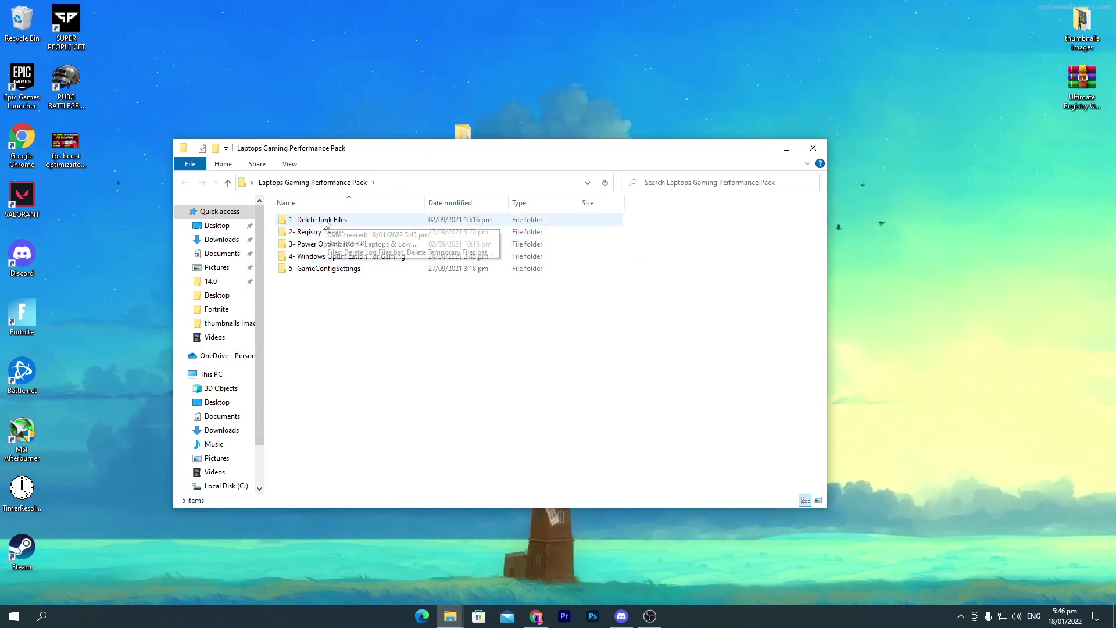
Step: Run Delete Log Files.bat from the "1- Delete Junk Files" folder as administrator and move its console window aside
{"action": "double_click", "coordinate": [377, 220]}
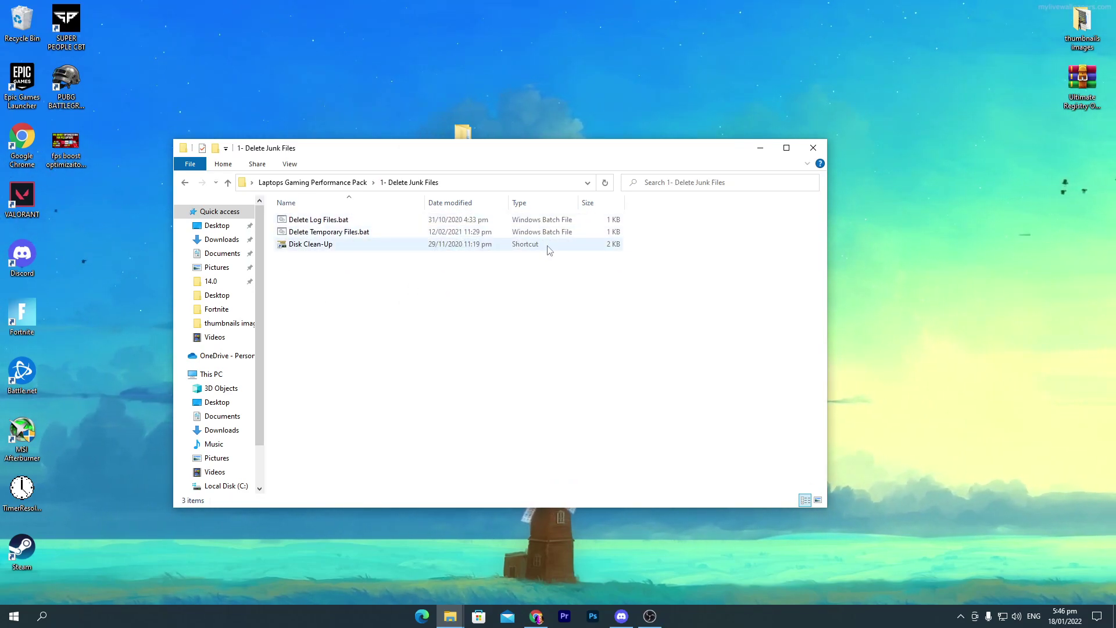
{"action": "right_click", "coordinate": [299, 221]}
{"action": "left_click", "coordinate": [345, 269]}
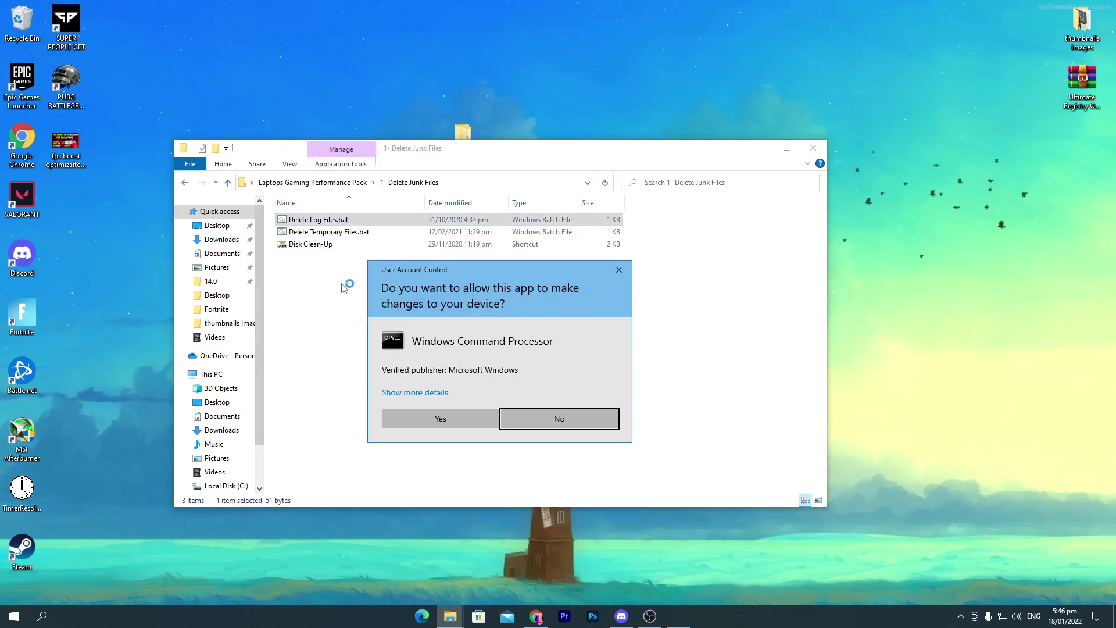
{"action": "left_click", "coordinate": [448, 421]}
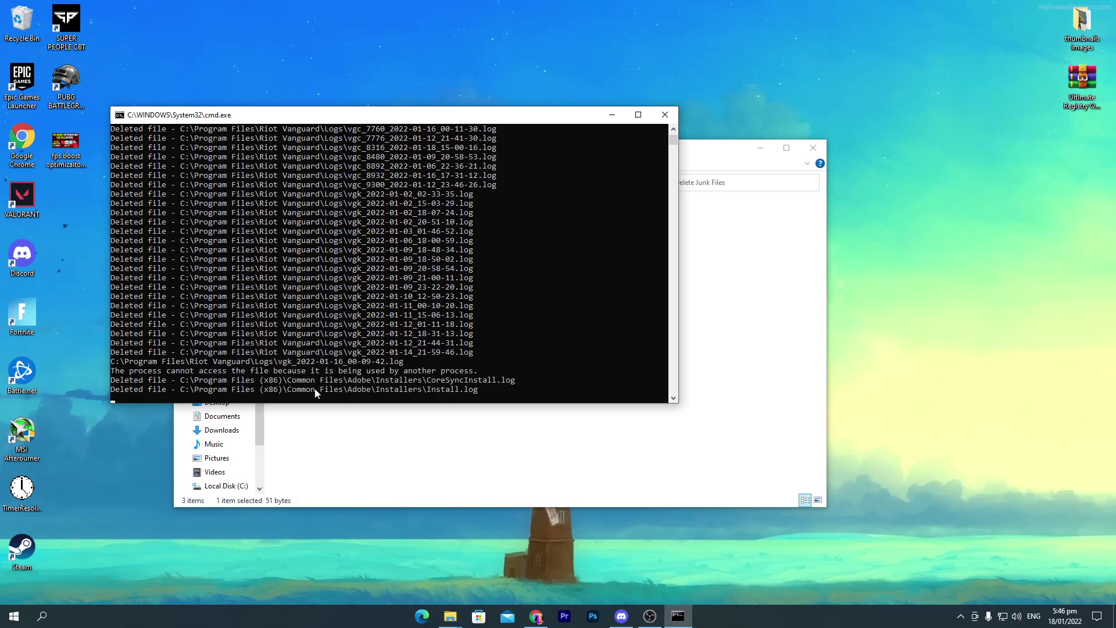
{"action": "left_click_drag", "start_coordinate": [388, 120], "coordinate": [800, 140]}
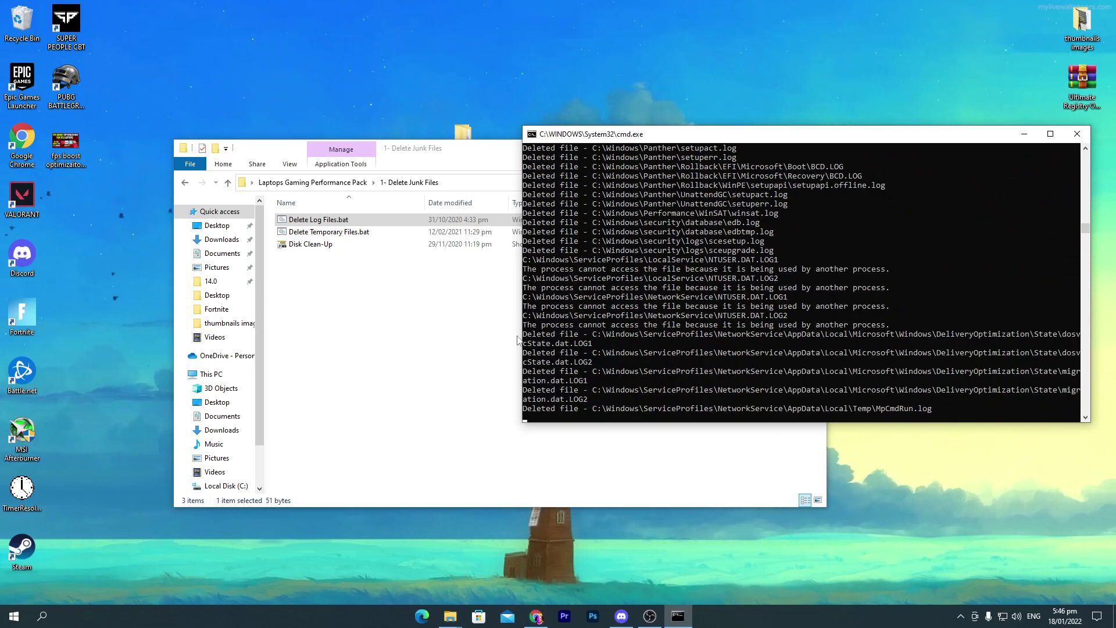
Step: Run Delete Temporary Files.bat as administrator, dismiss its console, and bring the log-deletion console back into focus
{"action": "left_click", "coordinate": [307, 232]}
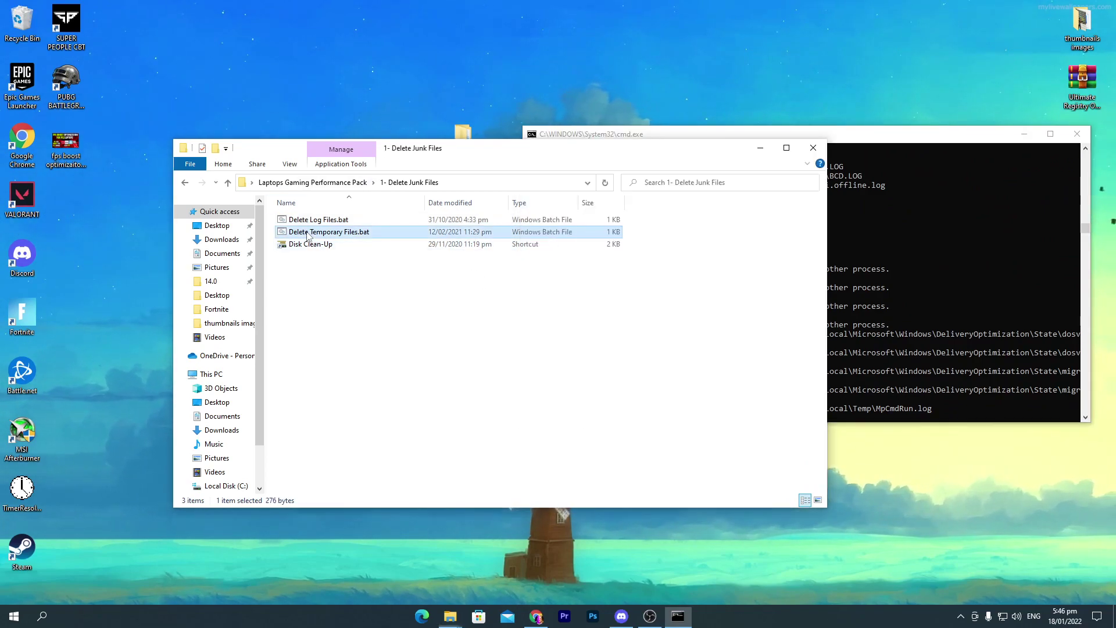
{"action": "right_click", "coordinate": [307, 232]}
{"action": "left_click", "coordinate": [361, 280]}
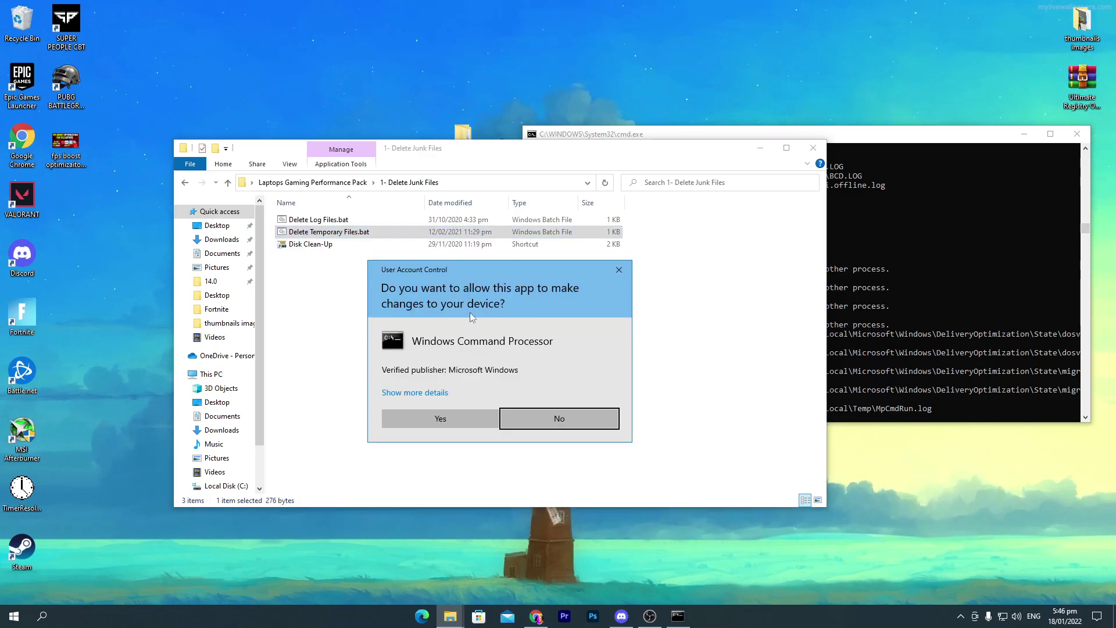
{"action": "left_click", "coordinate": [456, 426]}
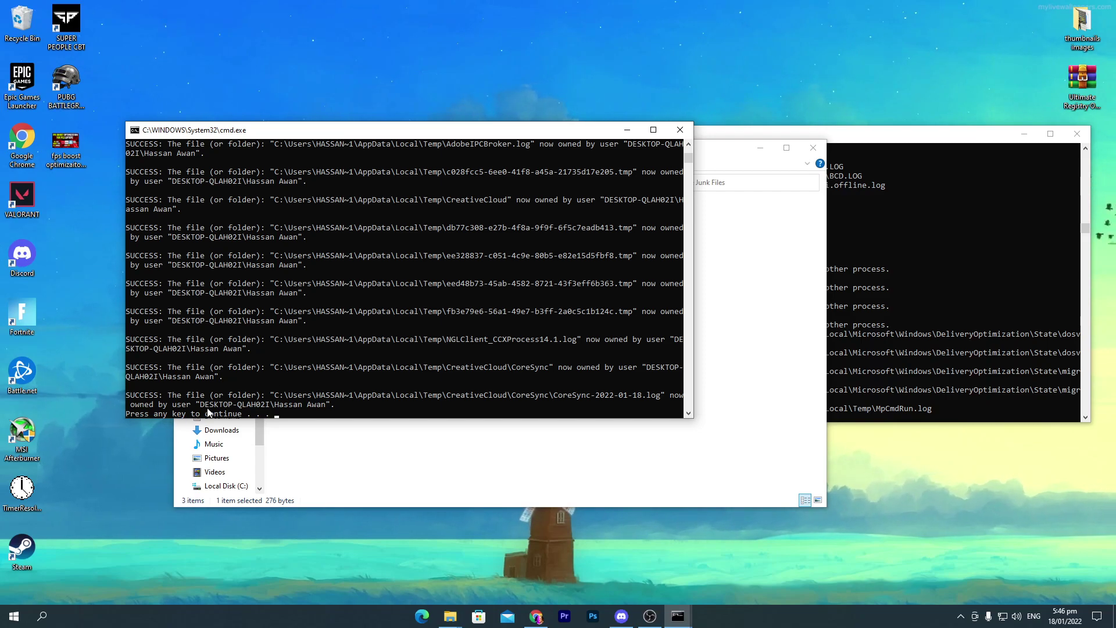
{"action": "key", "text": "Return"}
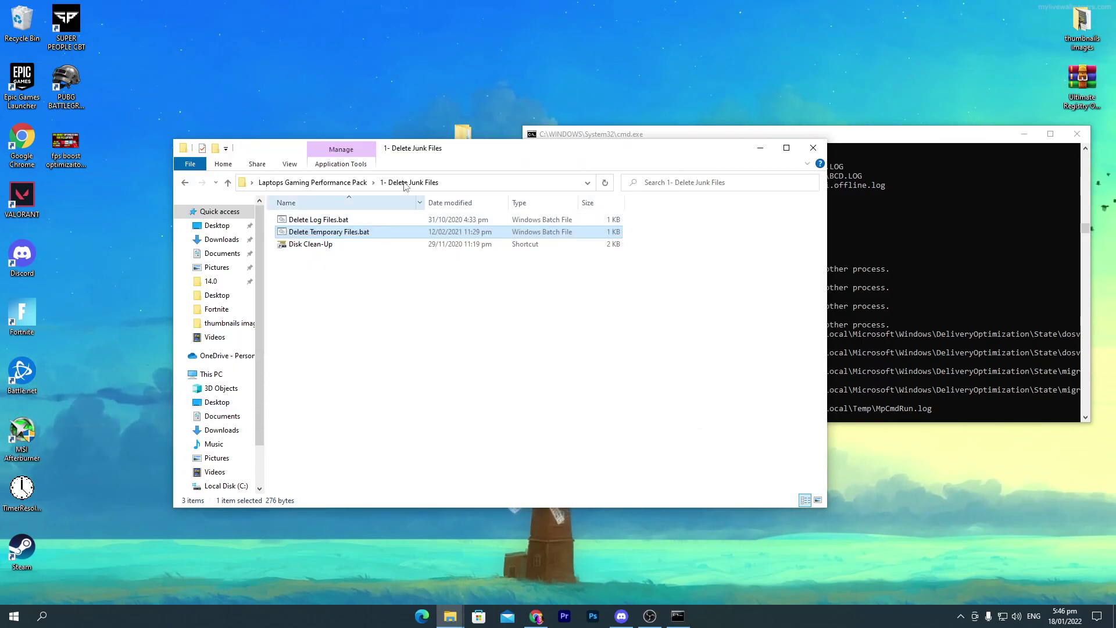
{"action": "left_click", "coordinate": [948, 136]}
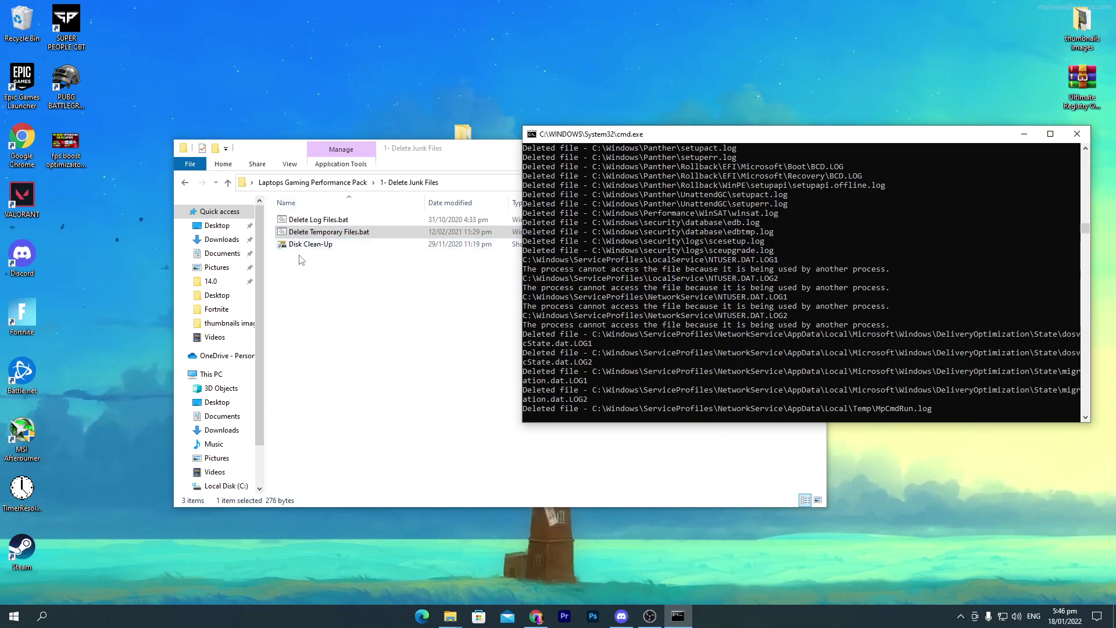
Step: Start Disk Clean-Up for the C: drive
{"action": "double_click", "coordinate": [343, 245]}
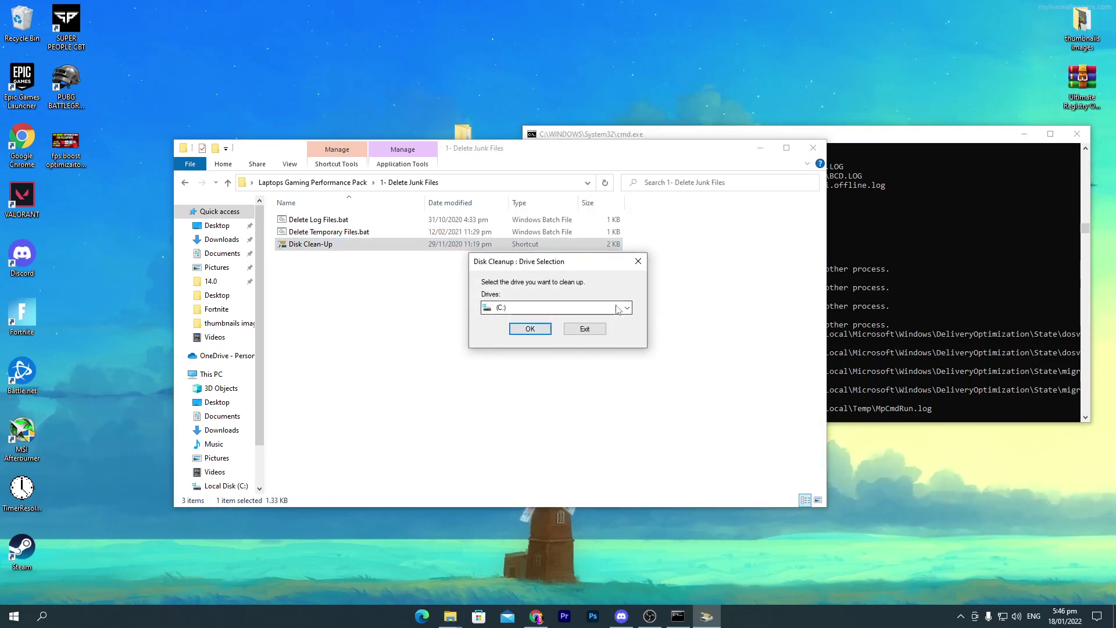
{"action": "left_click", "coordinate": [625, 308]}
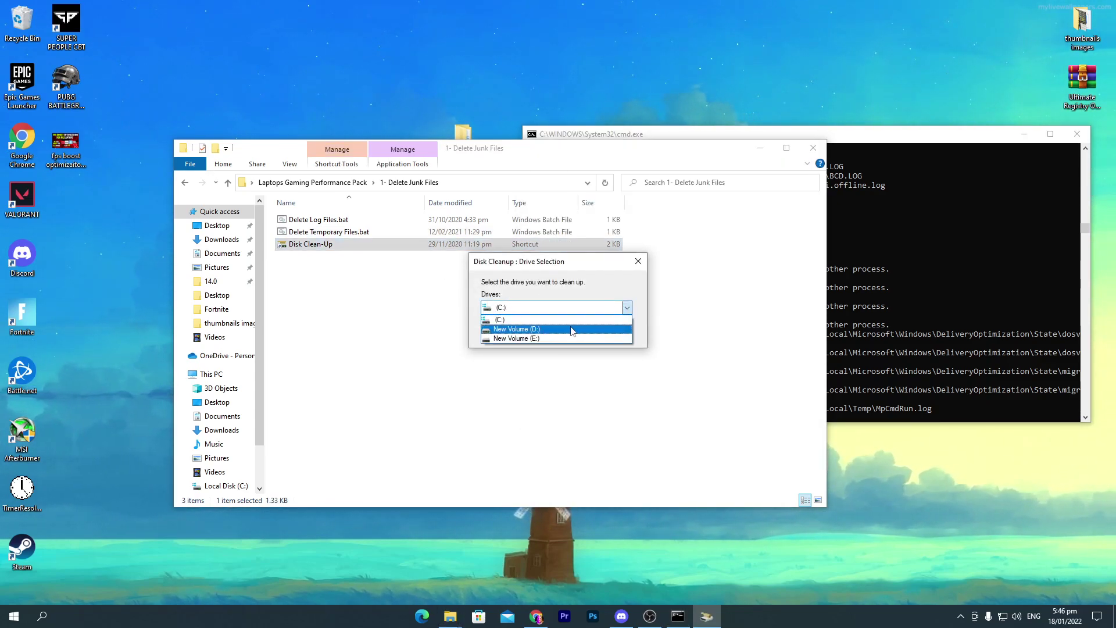
{"action": "left_click", "coordinate": [525, 321]}
{"action": "left_click", "coordinate": [528, 329]}
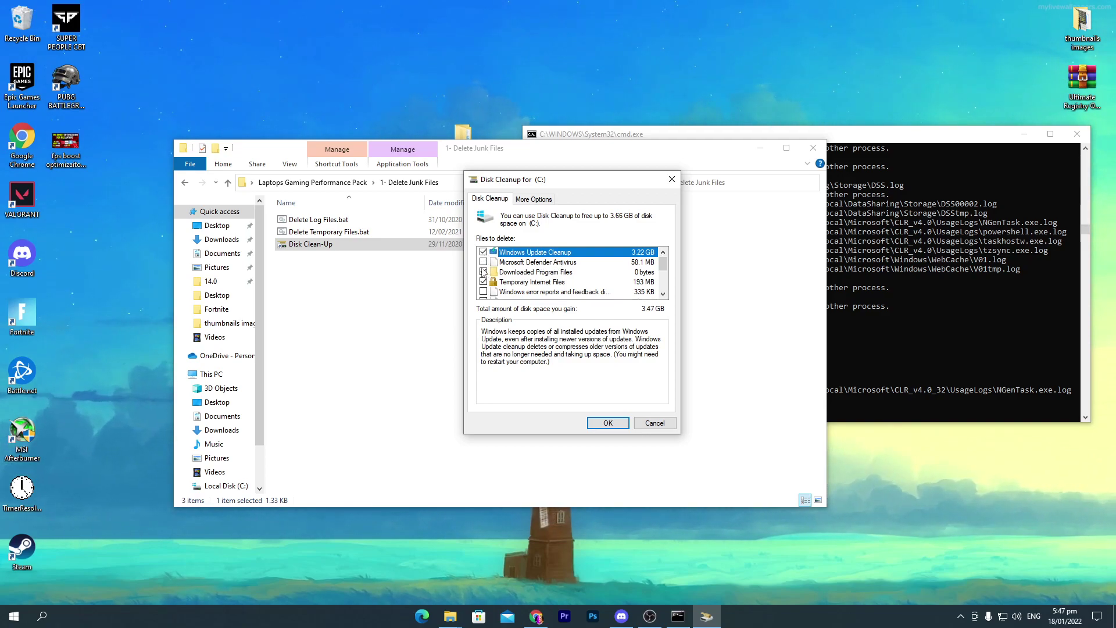
Step: Include Microsoft Defender Antivirus and DirectX Shader Cache among the file categories to clean and permanently delete the selected files
{"action": "left_click_drag", "start_coordinate": [662, 268], "coordinate": [662, 272]}
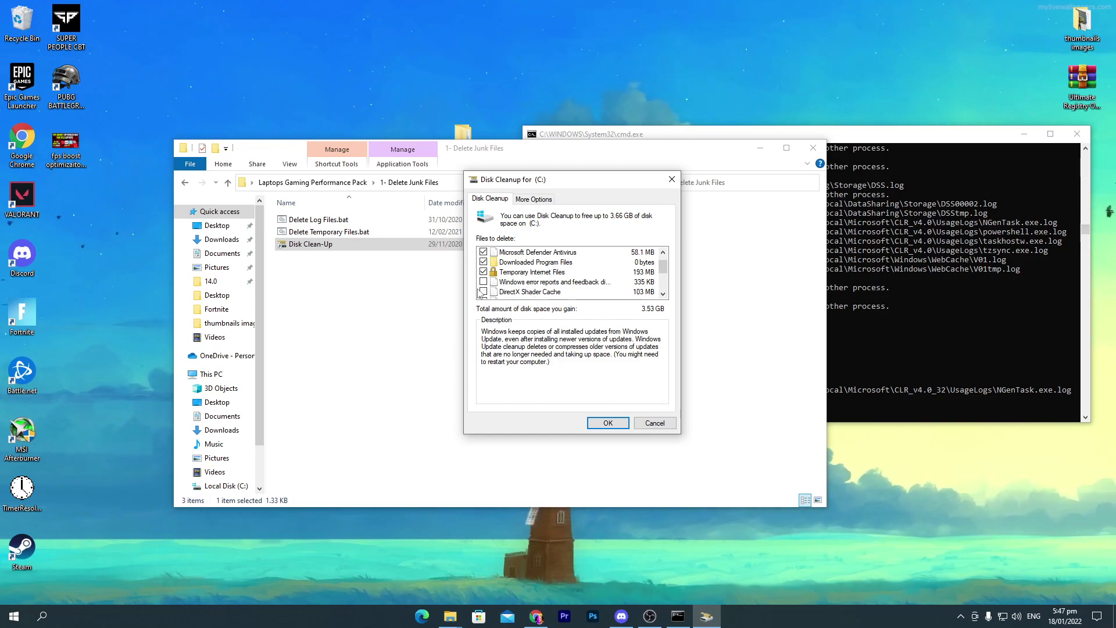
{"action": "left_click_drag", "start_coordinate": [663, 269], "coordinate": [667, 280]}
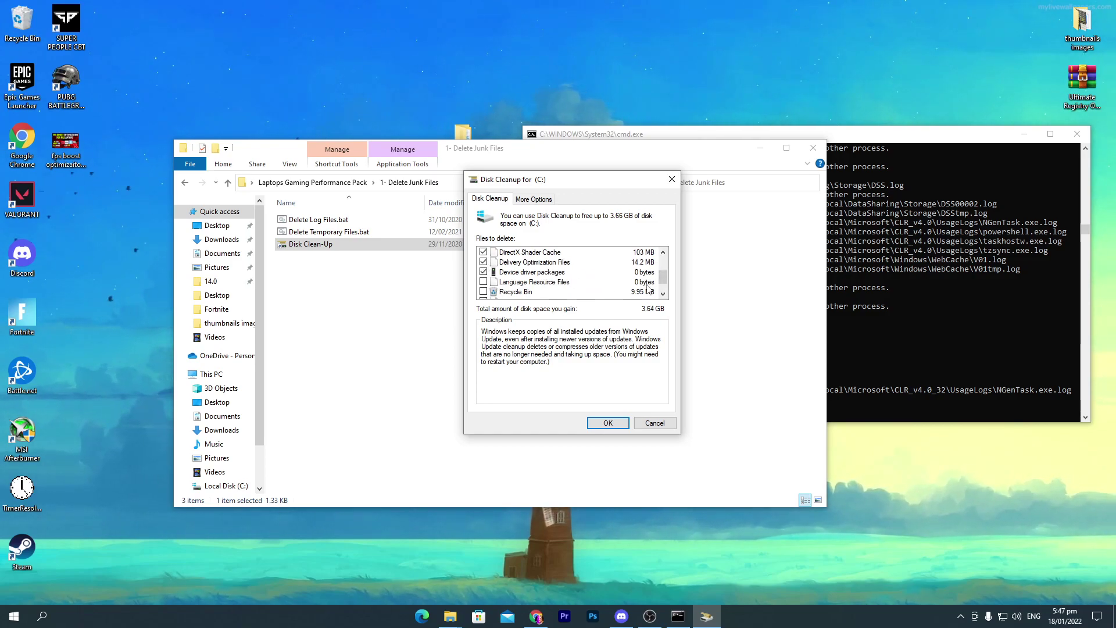
{"action": "left_click_drag", "start_coordinate": [665, 281], "coordinate": [663, 284]}
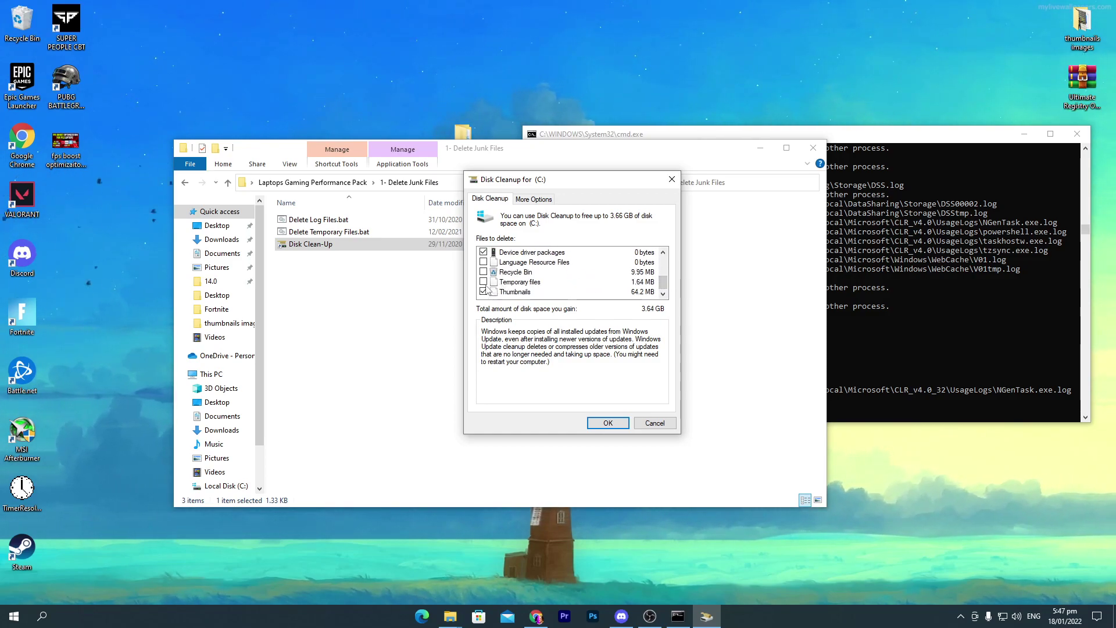
{"action": "left_click", "coordinate": [609, 423]}
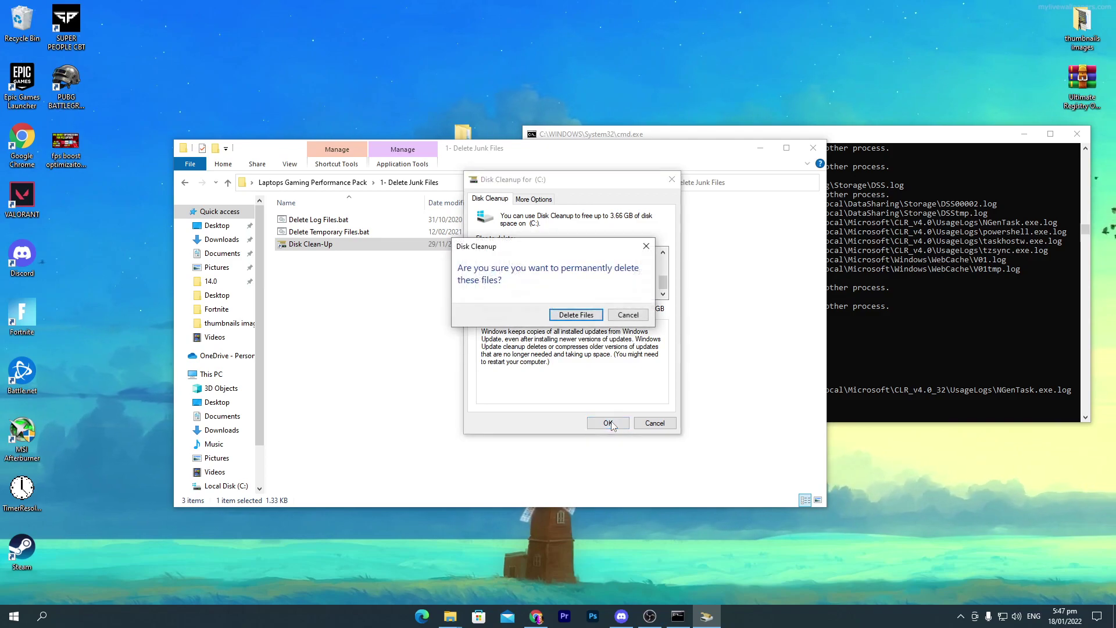
{"action": "left_click", "coordinate": [583, 319]}
{"action": "left_click_drag", "start_coordinate": [475, 290], "coordinate": [329, 357]}
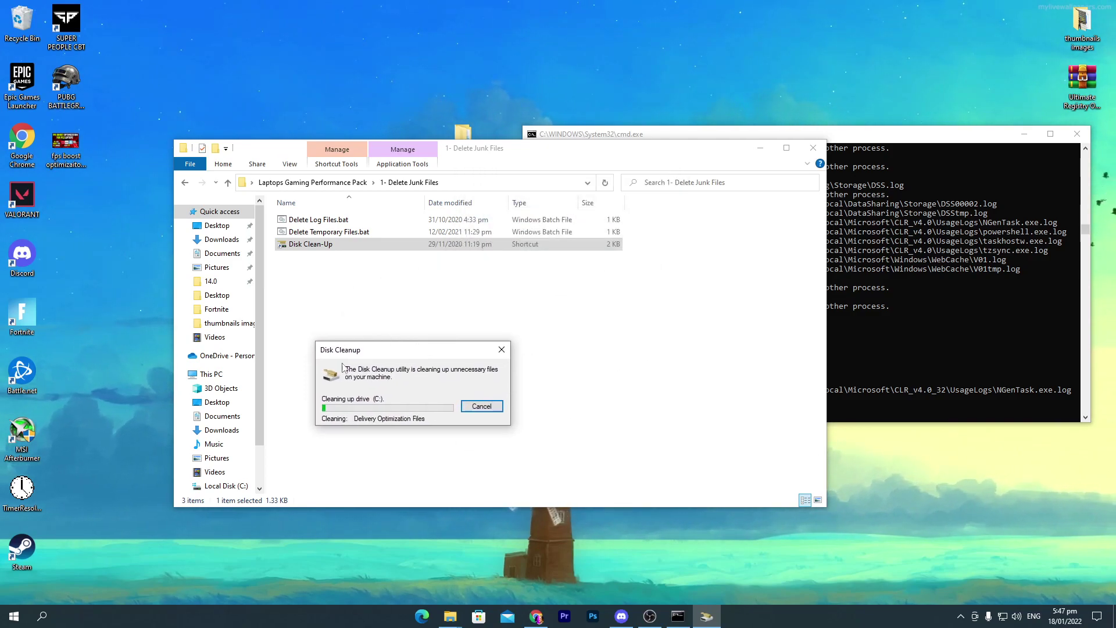
Step: Dismiss the finished log-deletion console and move the Disk Cleanup progress window clear of the folder window
{"action": "left_click", "coordinate": [999, 357]}
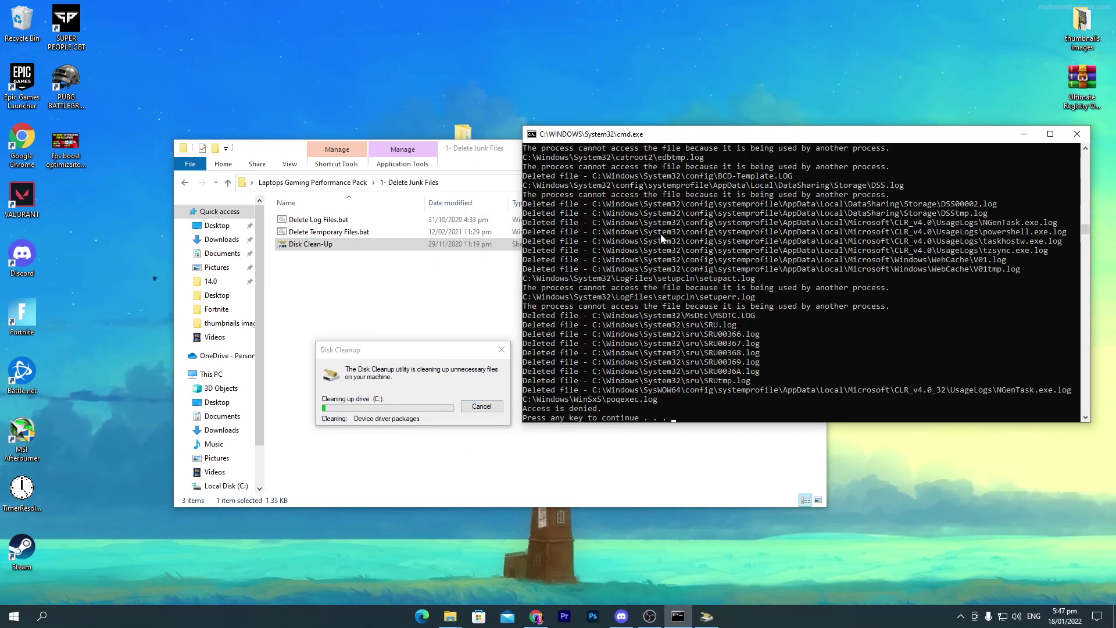
{"action": "left_click_drag", "start_coordinate": [714, 145], "coordinate": [491, 145]}
{"action": "left_click_drag", "start_coordinate": [422, 136], "coordinate": [661, 144]}
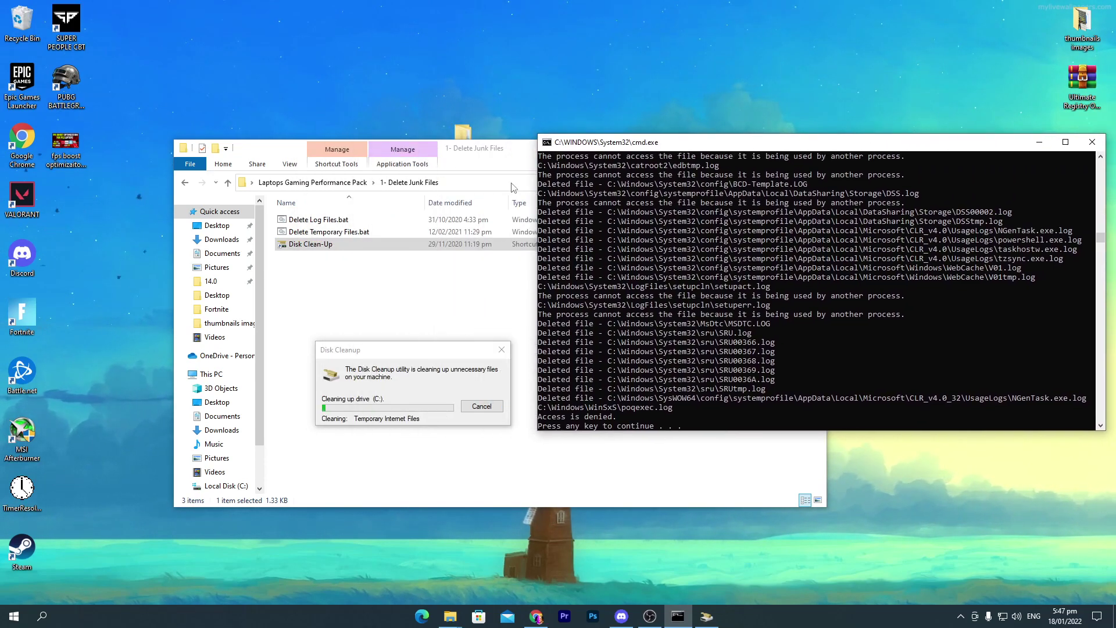
{"action": "key", "text": "Return"}
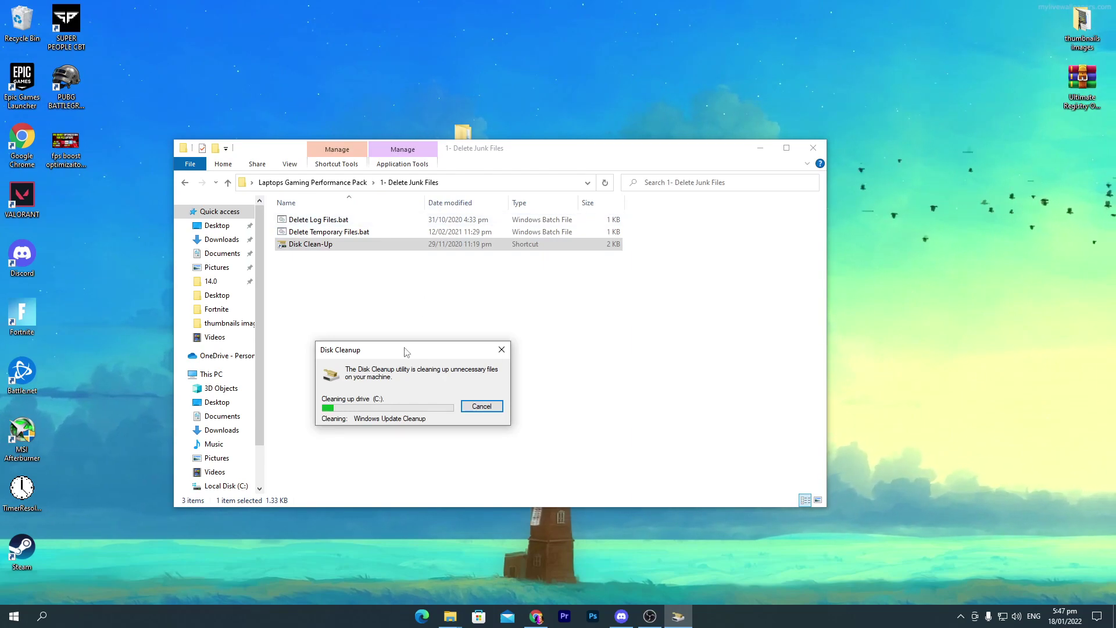
{"action": "left_click_drag", "start_coordinate": [408, 350], "coordinate": [1048, 289]}
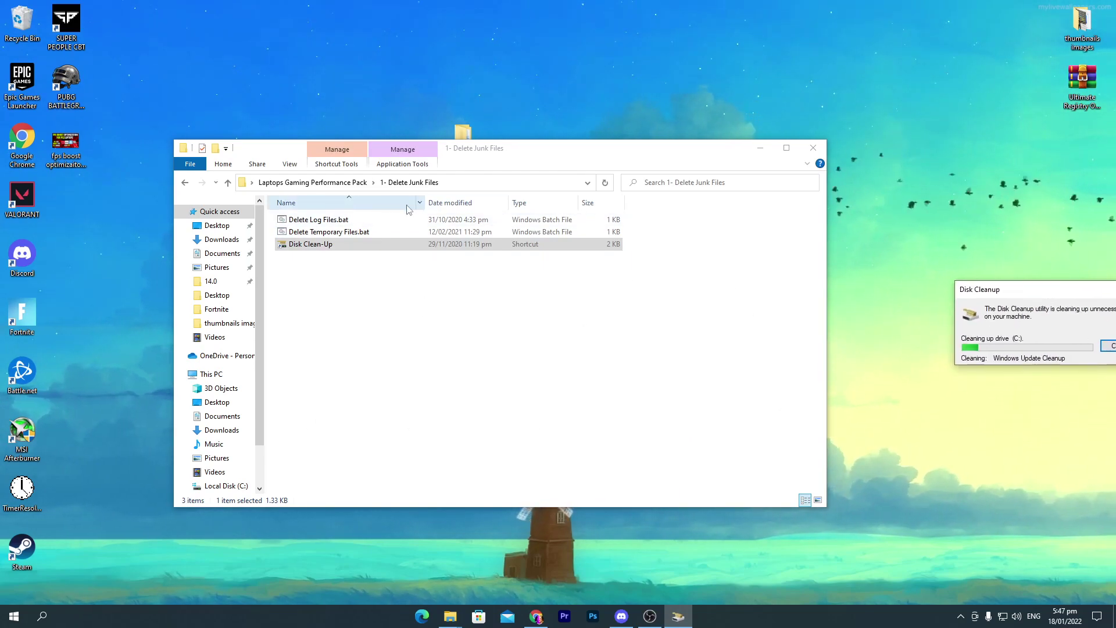
Step: Merge Laptops Performance Boost.reg from the 2- Registry Tweaks folder into the registry
{"action": "left_click", "coordinate": [312, 182]}
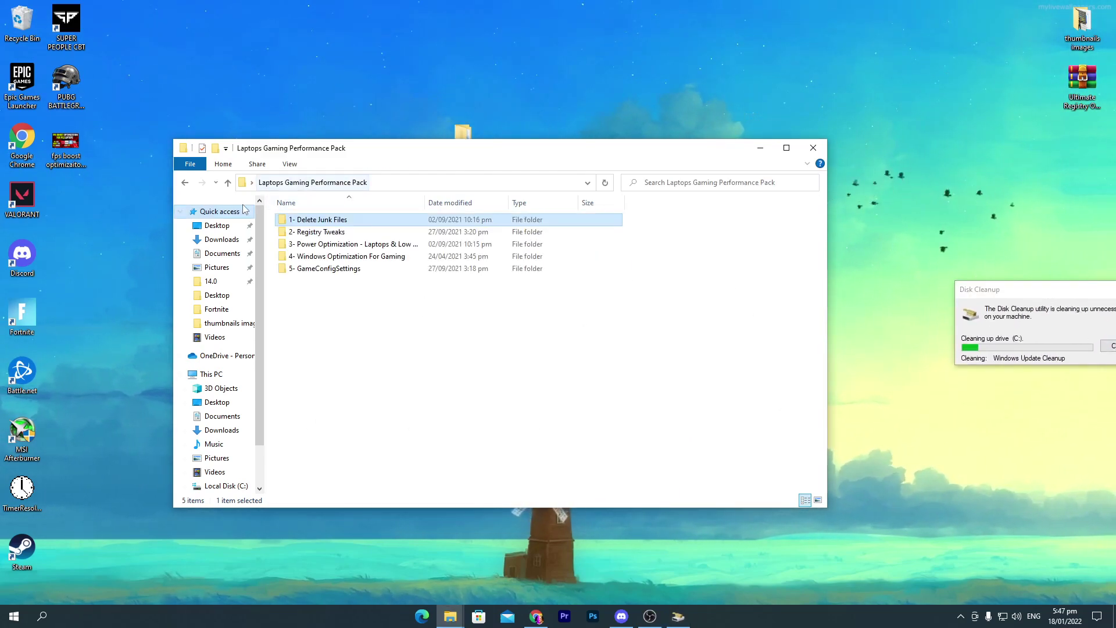
{"action": "double_click", "coordinate": [309, 232]}
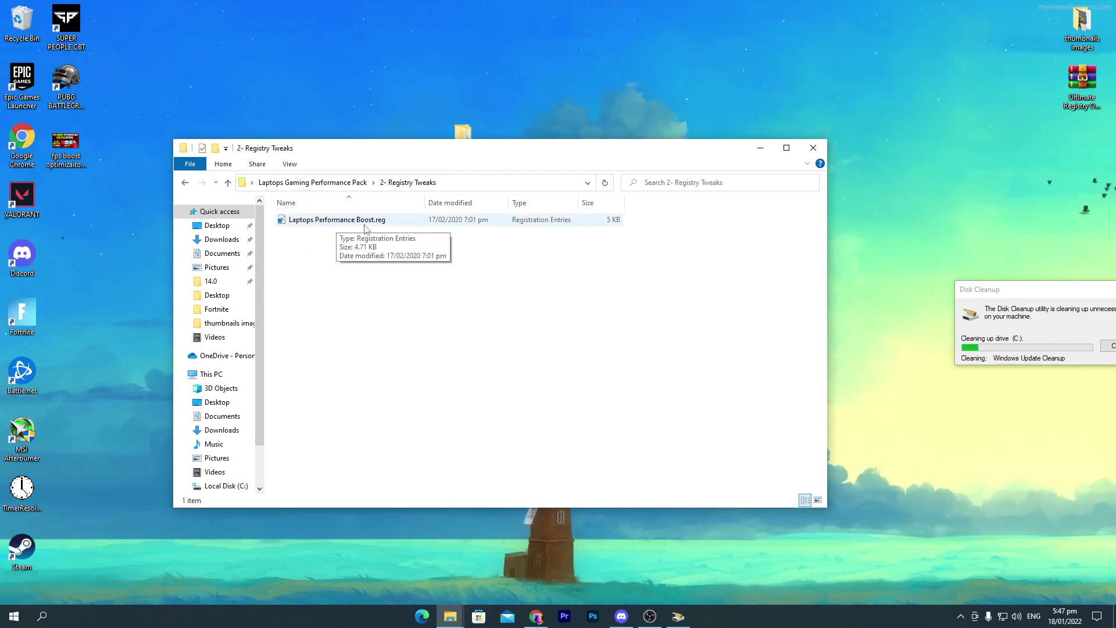
{"action": "left_click", "coordinate": [324, 220]}
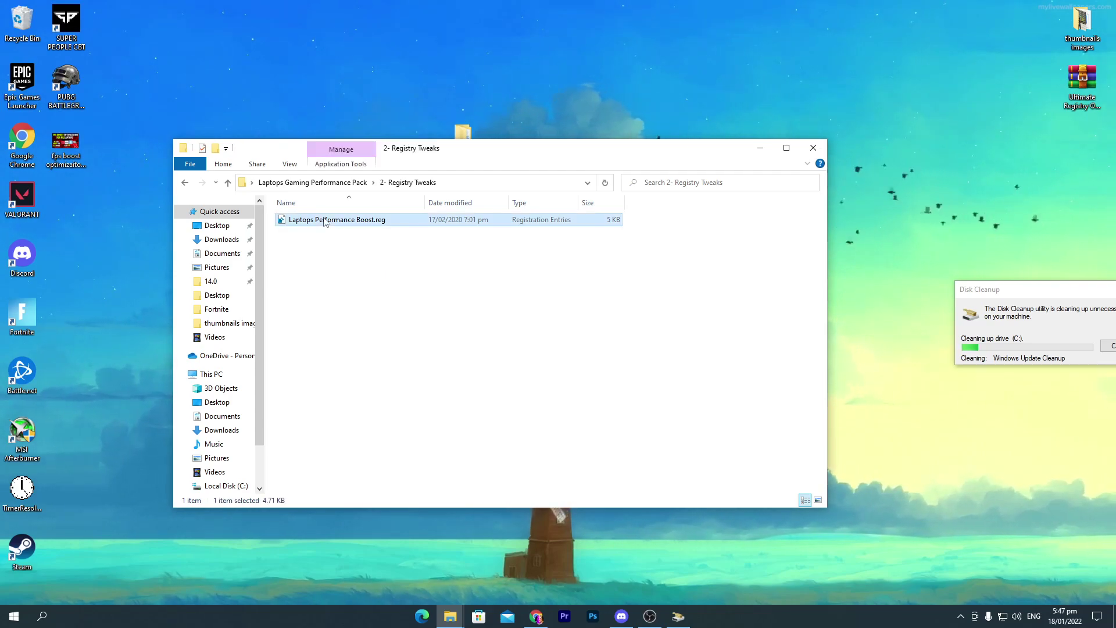
{"action": "double_click", "coordinate": [325, 221]}
{"action": "left_click", "coordinate": [423, 420]}
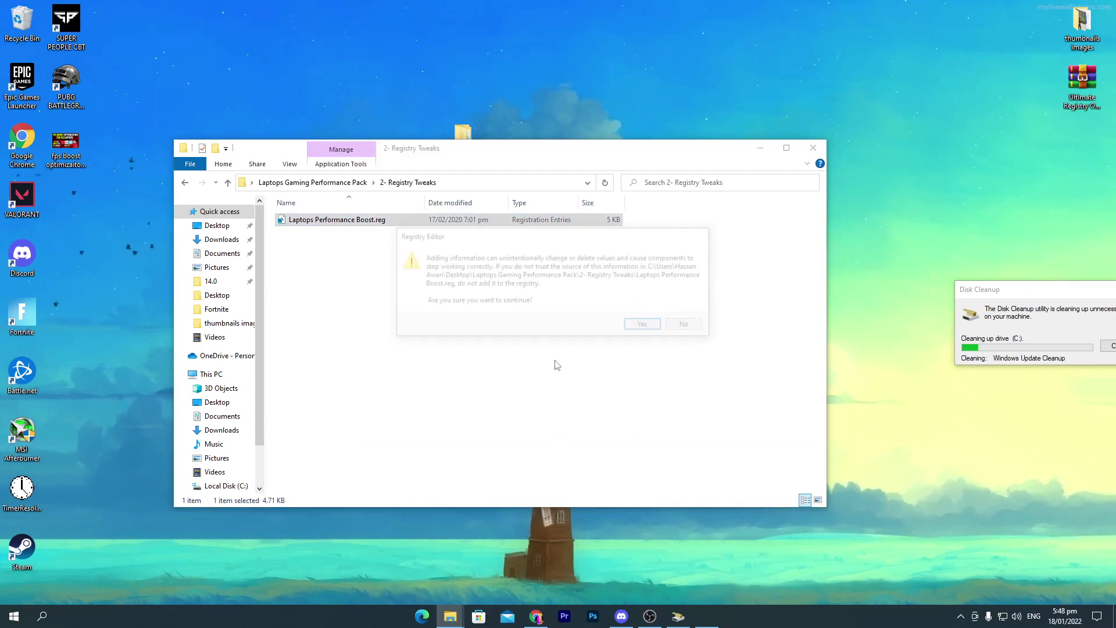
{"action": "left_click", "coordinate": [643, 327]}
{"action": "left_click", "coordinate": [689, 319]}
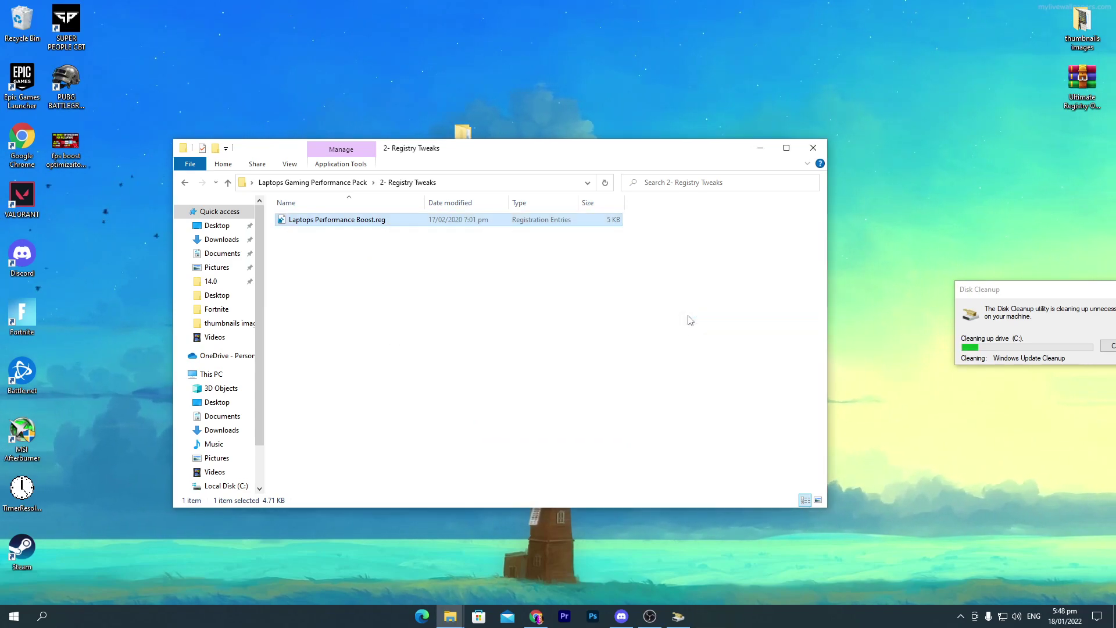
Step: Merge Disable Power Throttling.reg from the 3- Power Optimization - Laptops & Low End PC folder into the registry
{"action": "left_click", "coordinate": [318, 183]}
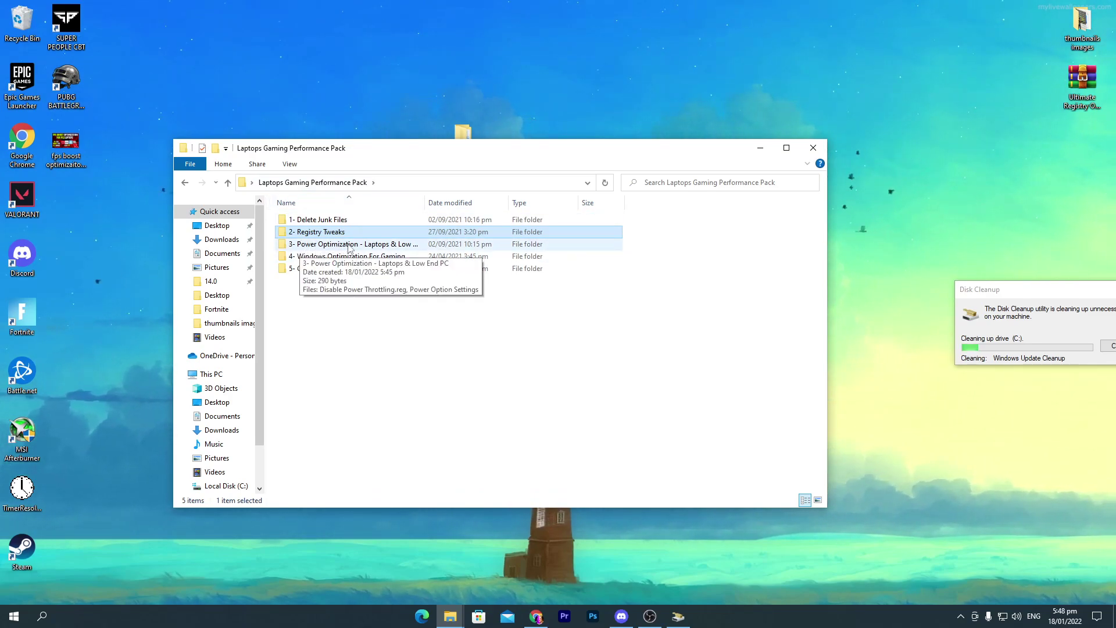
{"action": "double_click", "coordinate": [379, 245]}
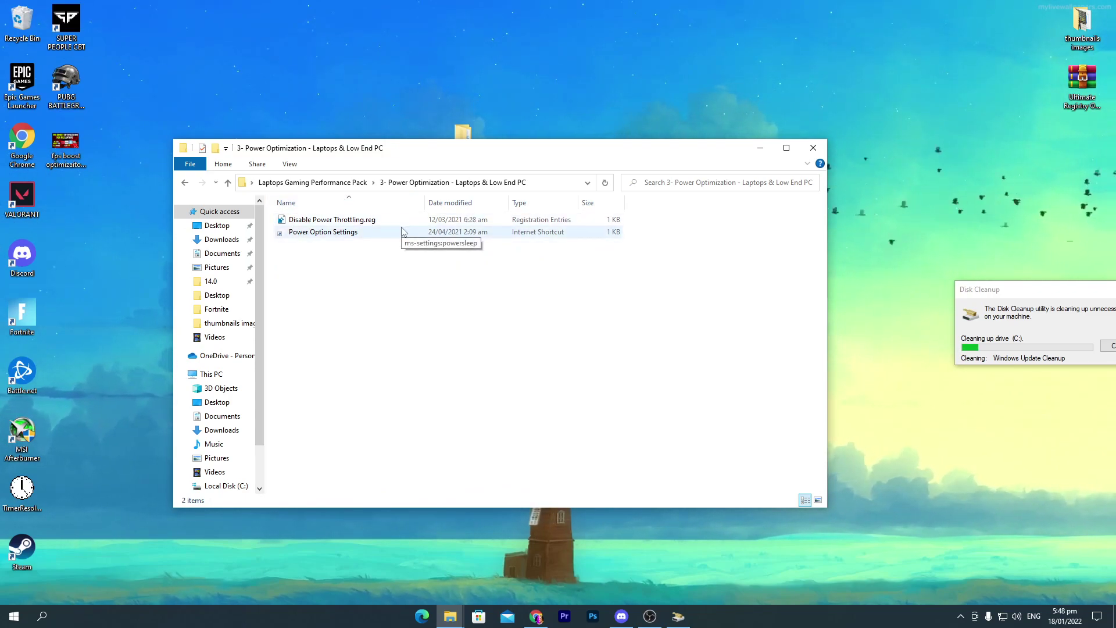
{"action": "double_click", "coordinate": [325, 220]}
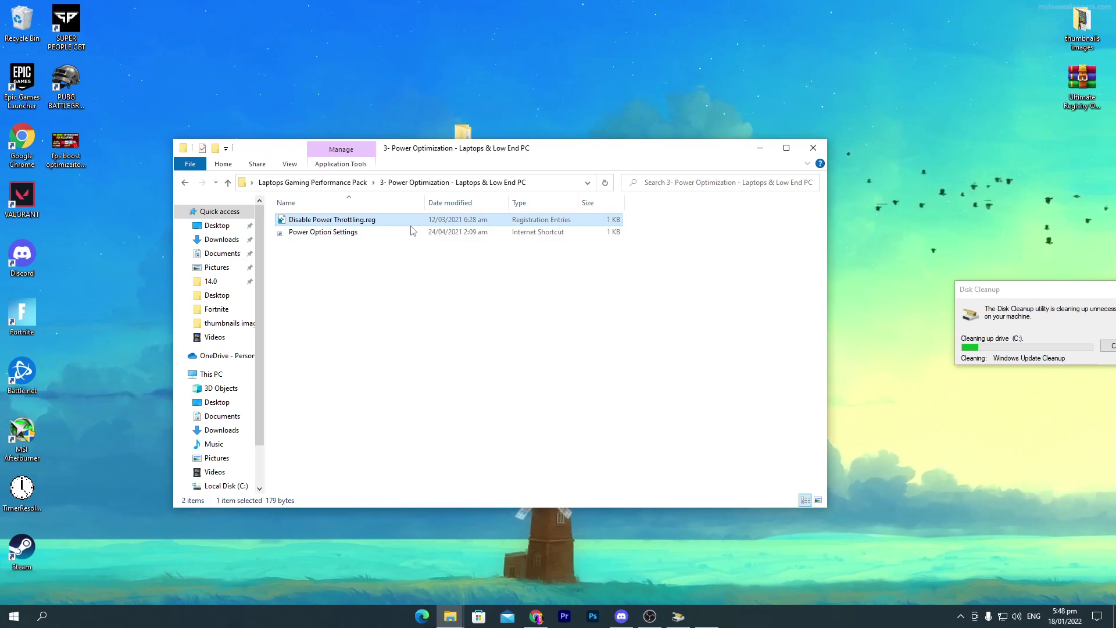
{"action": "left_click", "coordinate": [443, 426]}
{"action": "left_click", "coordinate": [643, 324]}
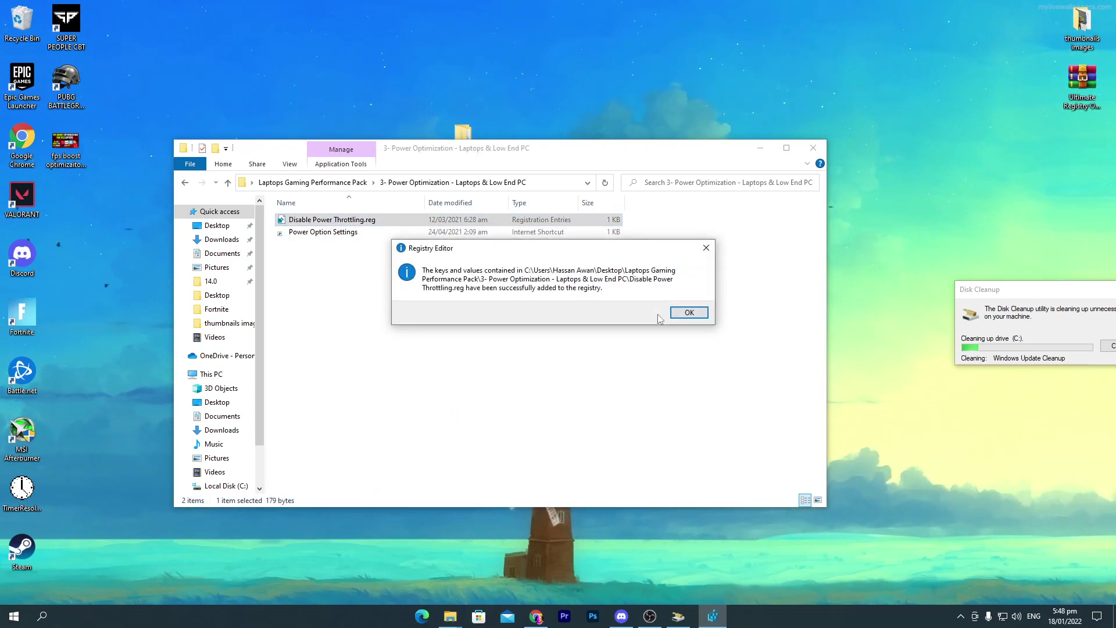
{"action": "left_click", "coordinate": [687, 312]}
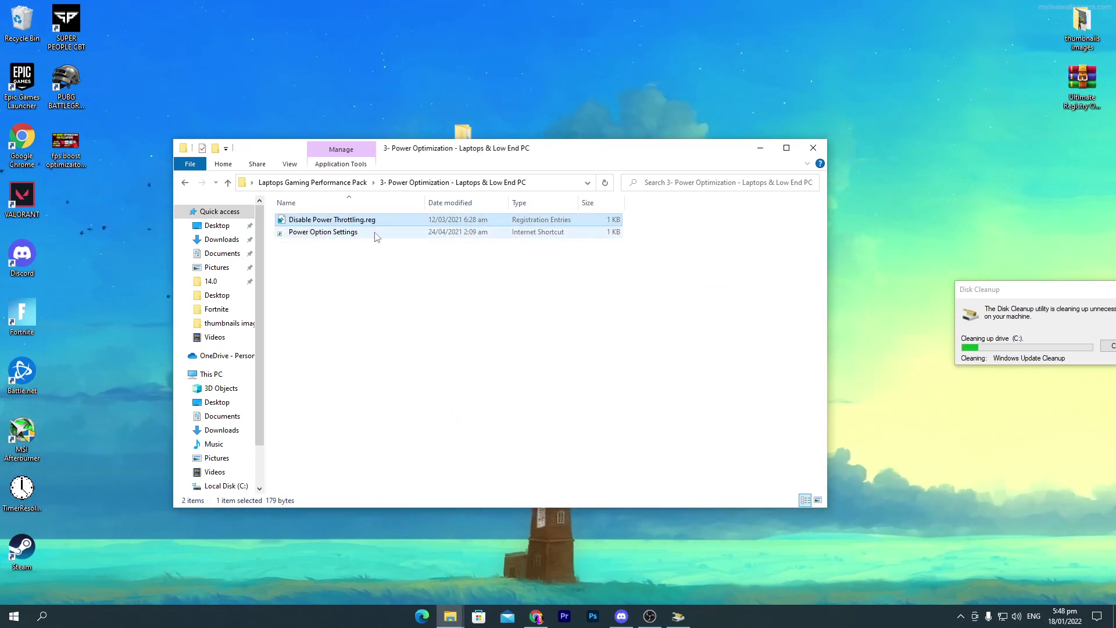
Step: Use the Power Option Settings shortcut to review the available power plans, including the additional ones, and close the settings windows
{"action": "double_click", "coordinate": [341, 232]}
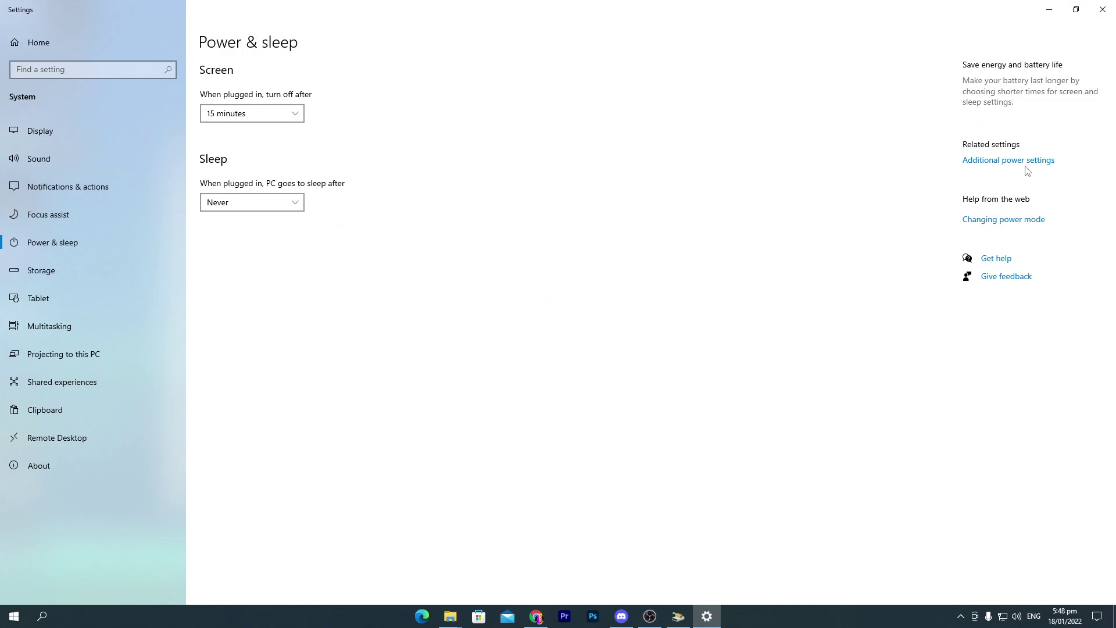
{"action": "left_click", "coordinate": [1020, 161]}
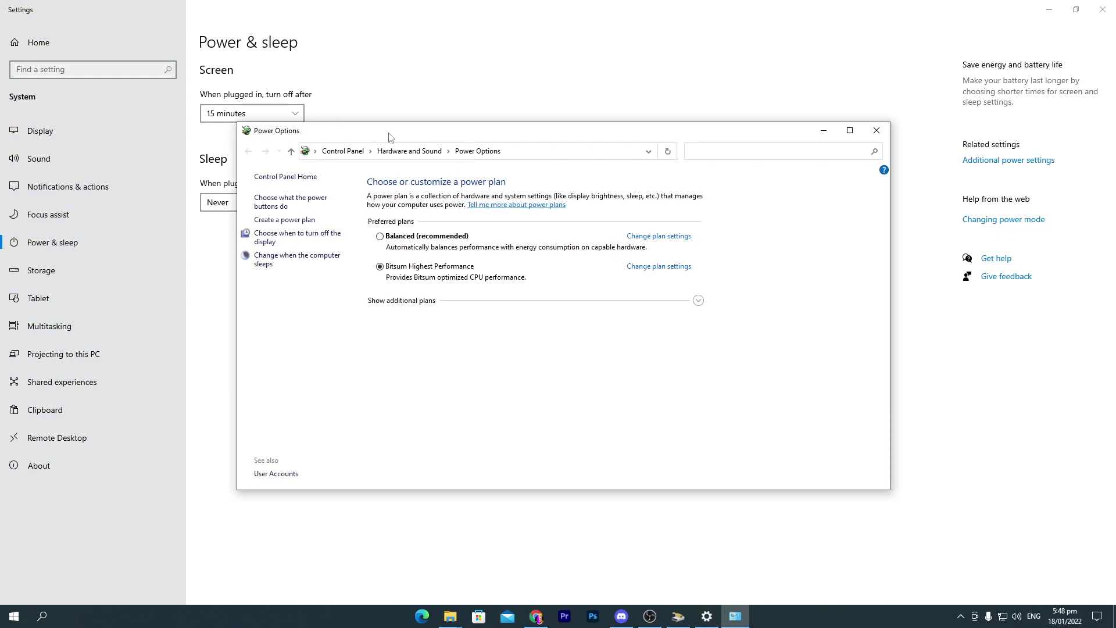
{"action": "left_click", "coordinate": [699, 301]}
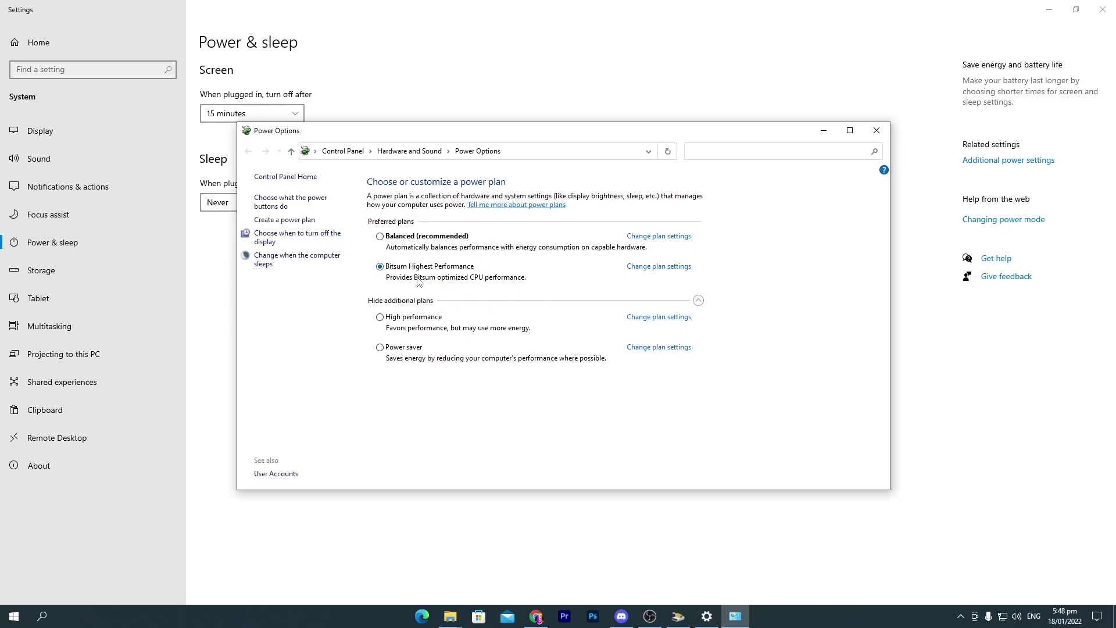
{"action": "left_click", "coordinate": [876, 130]}
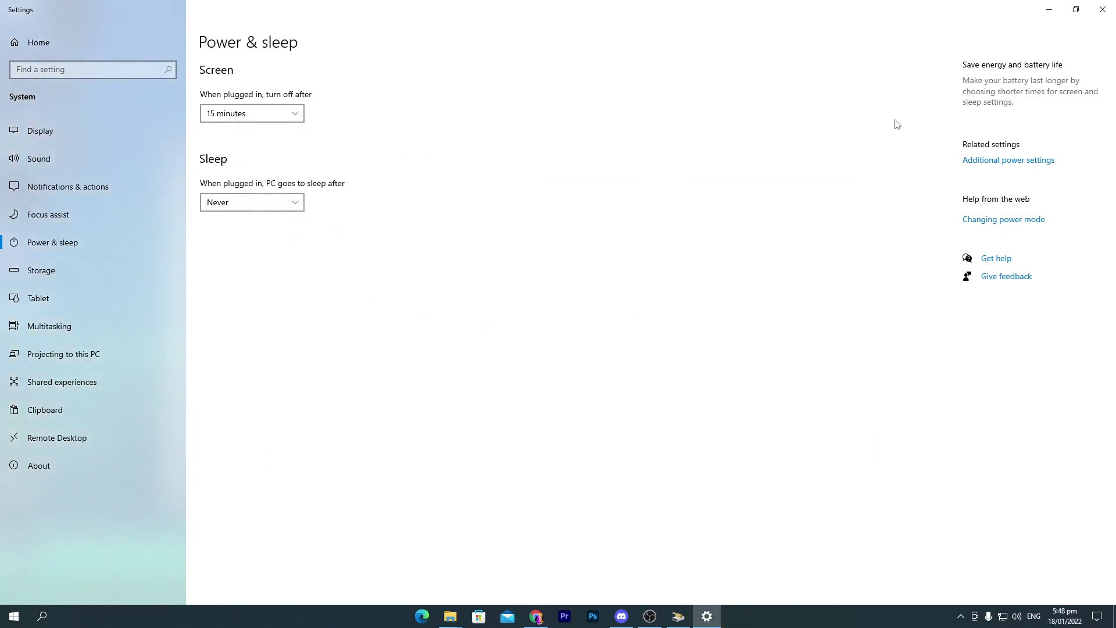
{"action": "left_click", "coordinate": [1104, 7]}
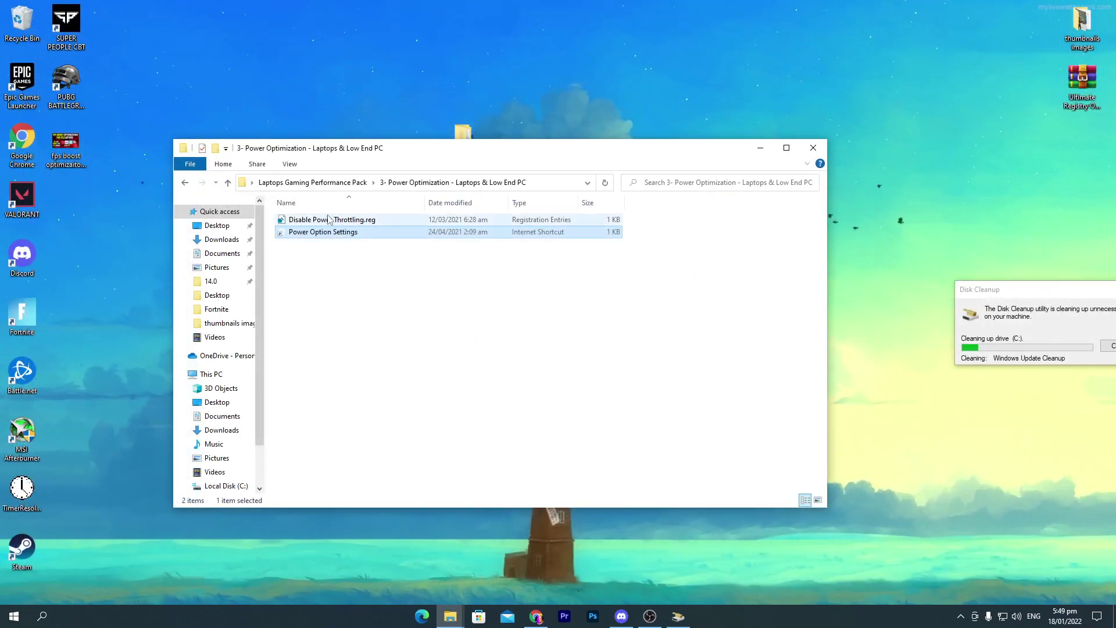
Step: Open the 4- Windows Optimization For Gaming folder and use its Background Apps shortcut to check the Background apps privacy setting
{"action": "key", "text": "BackSpace"}
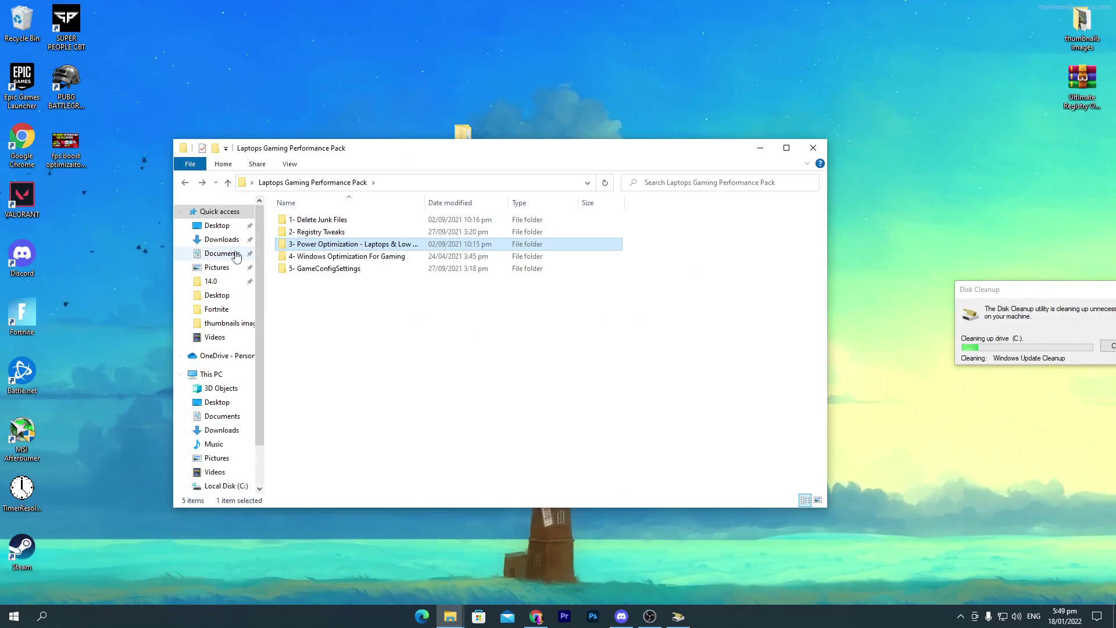
{"action": "double_click", "coordinate": [318, 259]}
{"action": "left_click_drag", "start_coordinate": [342, 294], "coordinate": [523, 215]}
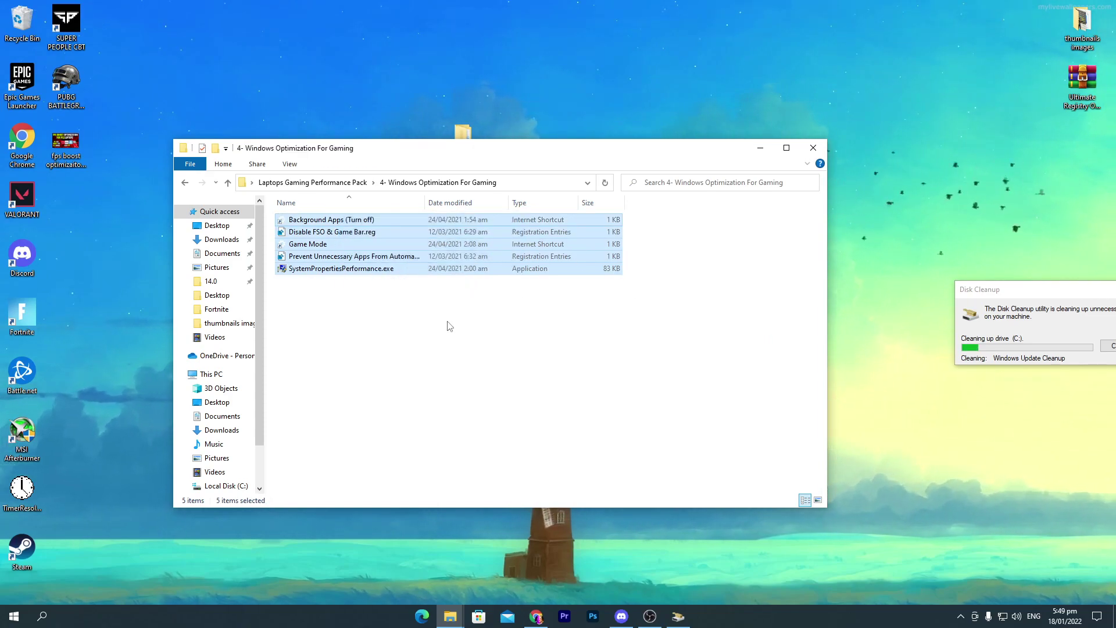
{"action": "left_click", "coordinate": [406, 326]}
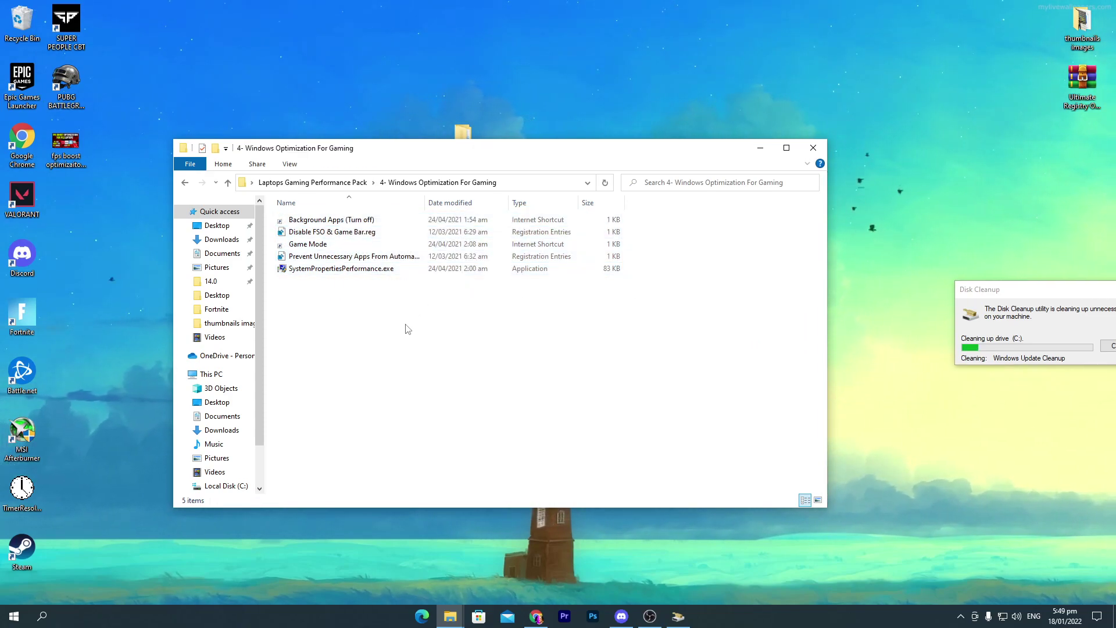
{"action": "double_click", "coordinate": [306, 221]}
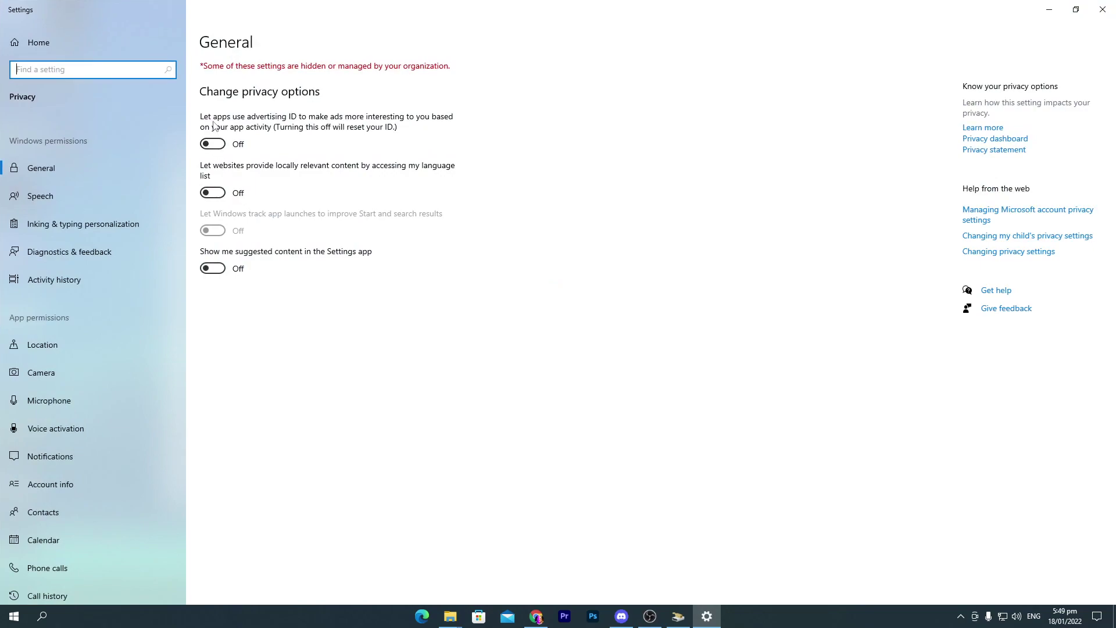
{"action": "scroll", "coordinate": [89, 491], "scroll_direction": "down", "scroll_amount": 5}
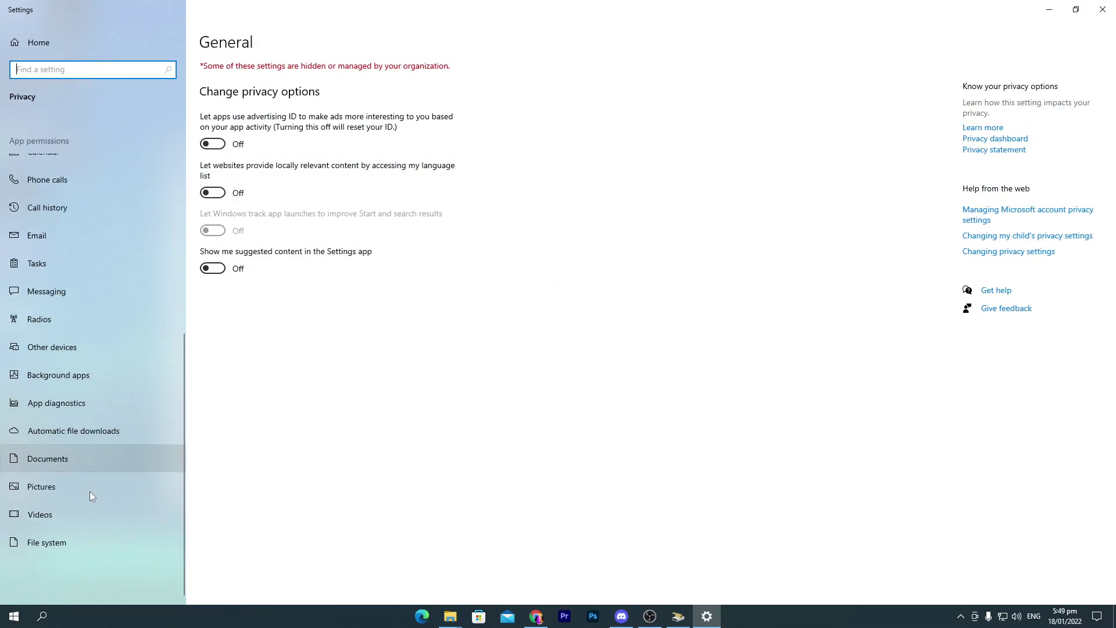
{"action": "left_click", "coordinate": [53, 378]}
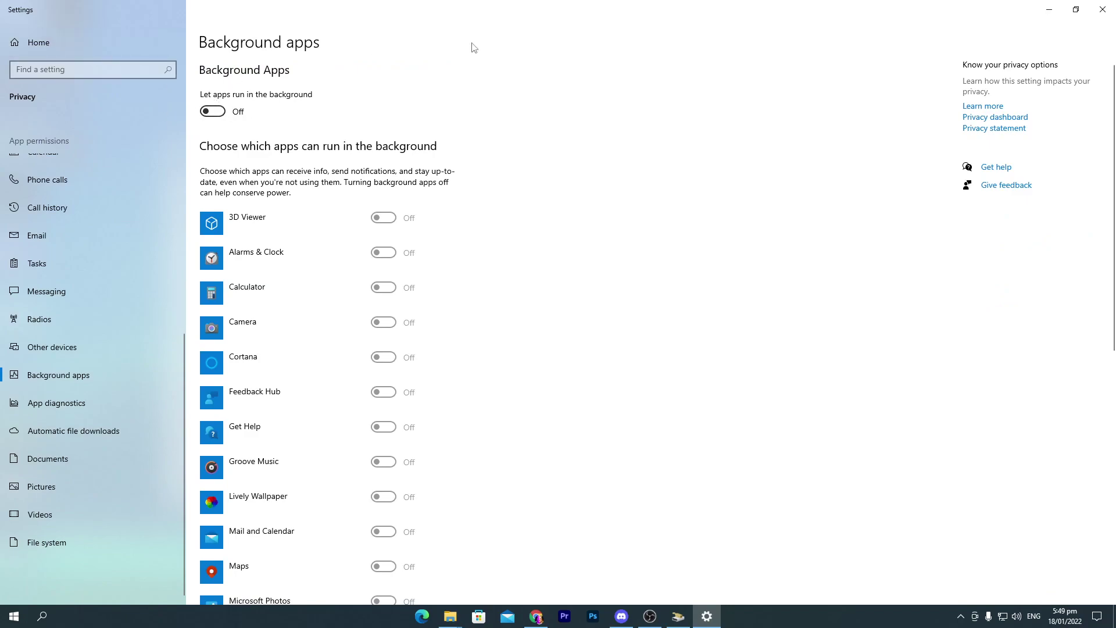
{"action": "left_click", "coordinate": [1095, 6]}
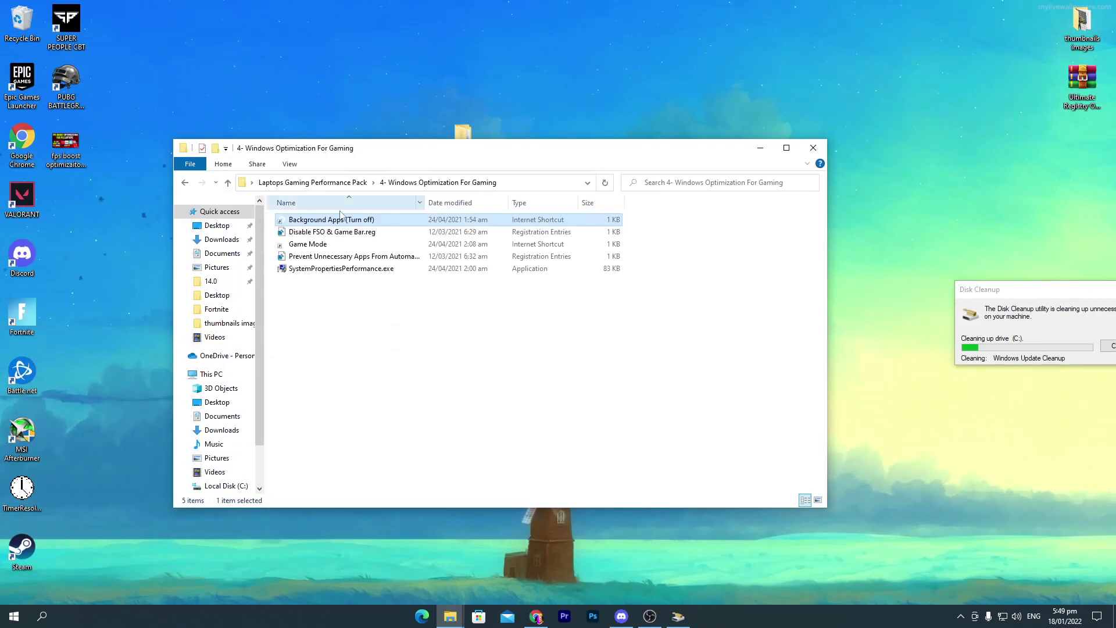
Step: Merge Disable FSO & Game Bar.reg into the registry
{"action": "double_click", "coordinate": [349, 232]}
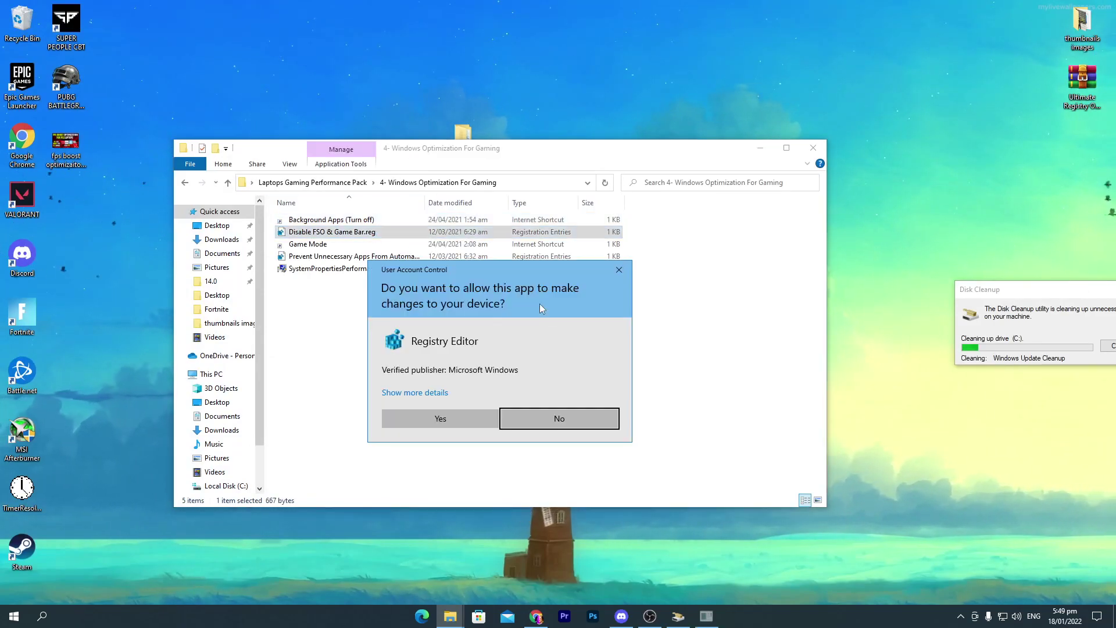
{"action": "left_click", "coordinate": [433, 424]}
{"action": "left_click", "coordinate": [645, 326]}
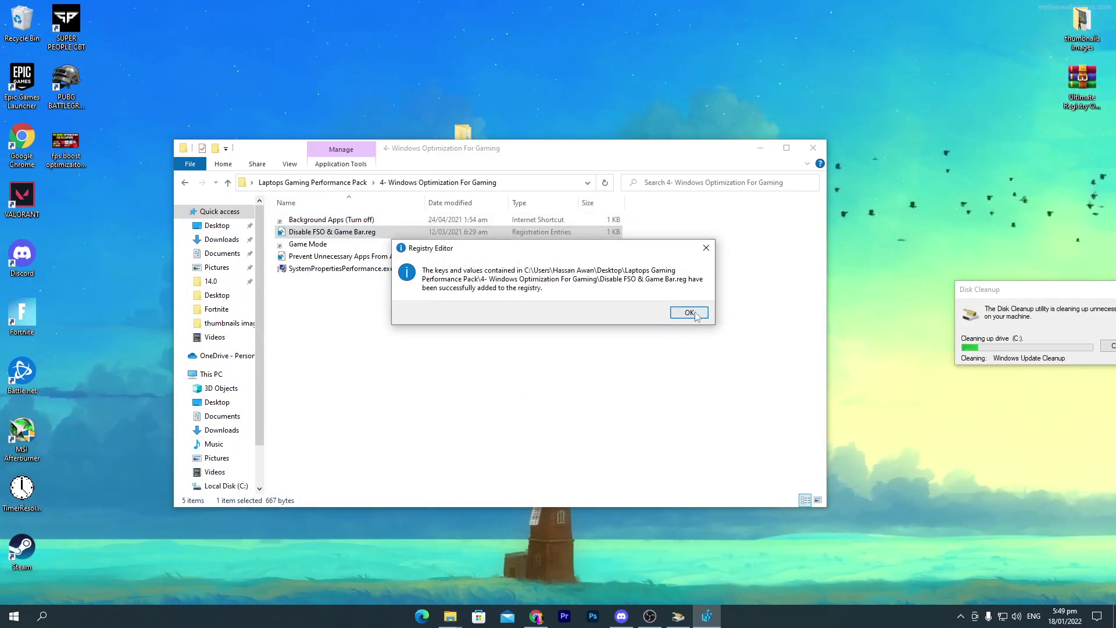
{"action": "left_click", "coordinate": [693, 314]}
Step: Review the Game Mode setting through its shortcut and check for Windows updates under Update & Security
{"action": "double_click", "coordinate": [322, 245]}
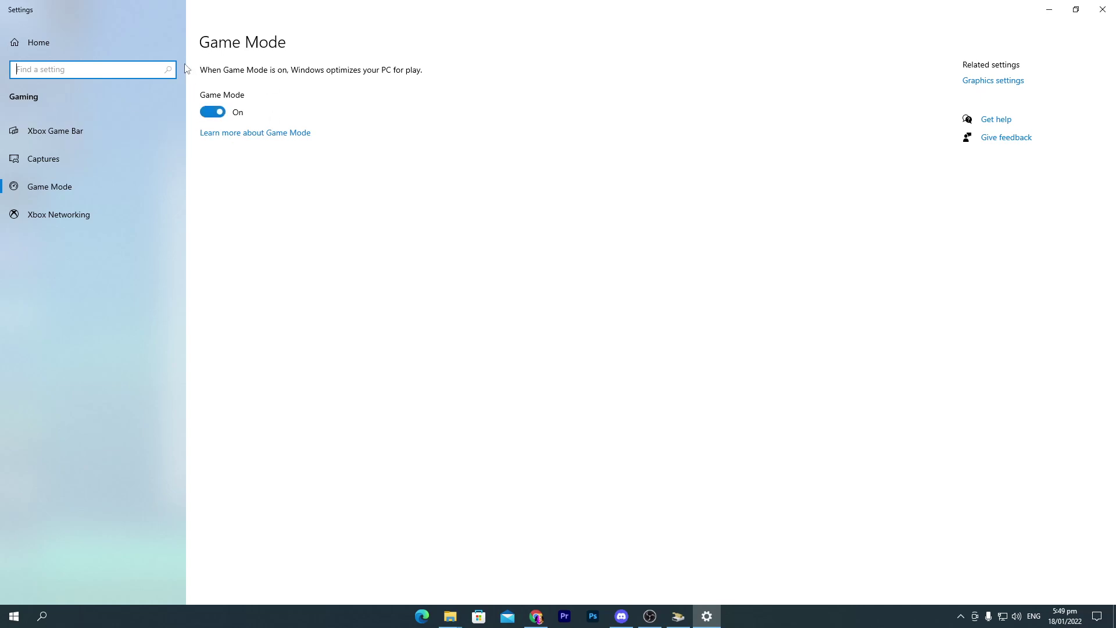
{"action": "left_click", "coordinate": [24, 43]}
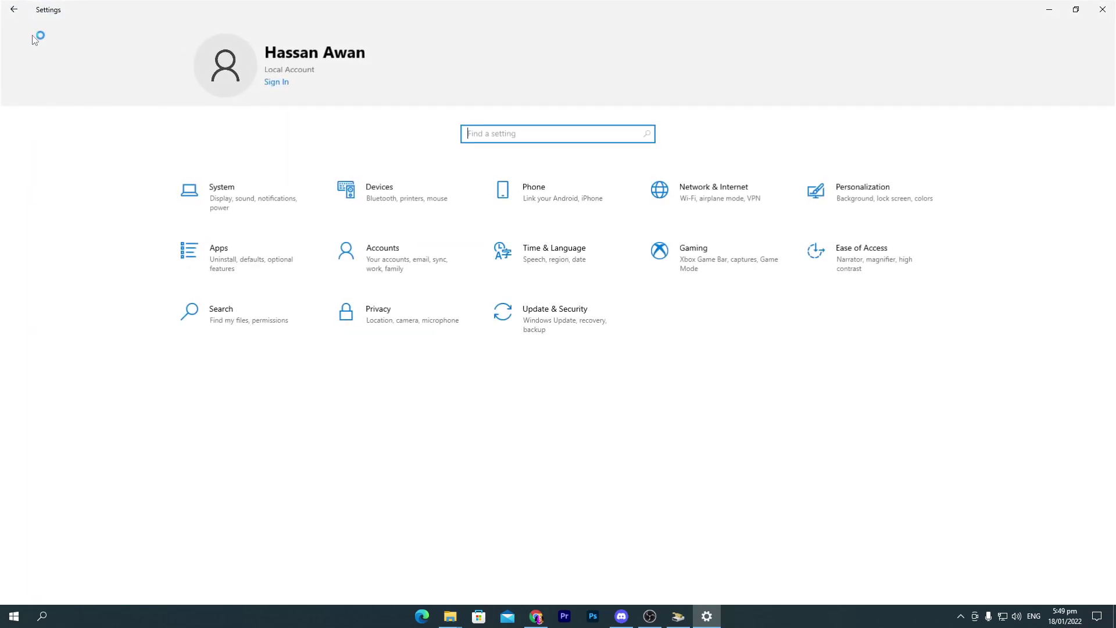
{"action": "left_click", "coordinate": [563, 329]}
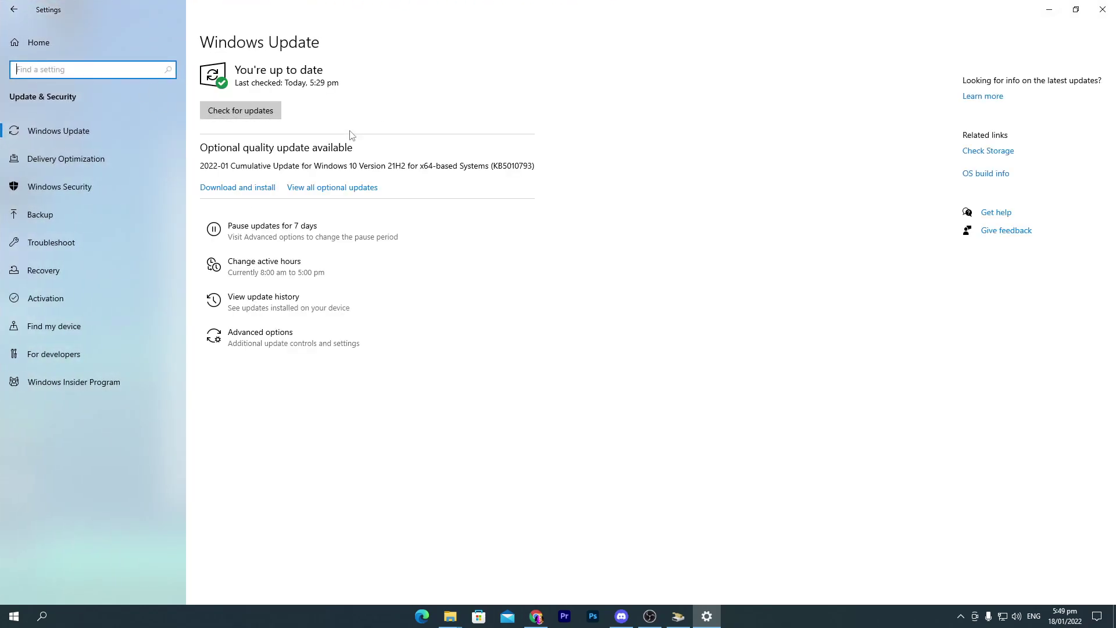
{"action": "left_click", "coordinate": [242, 110]}
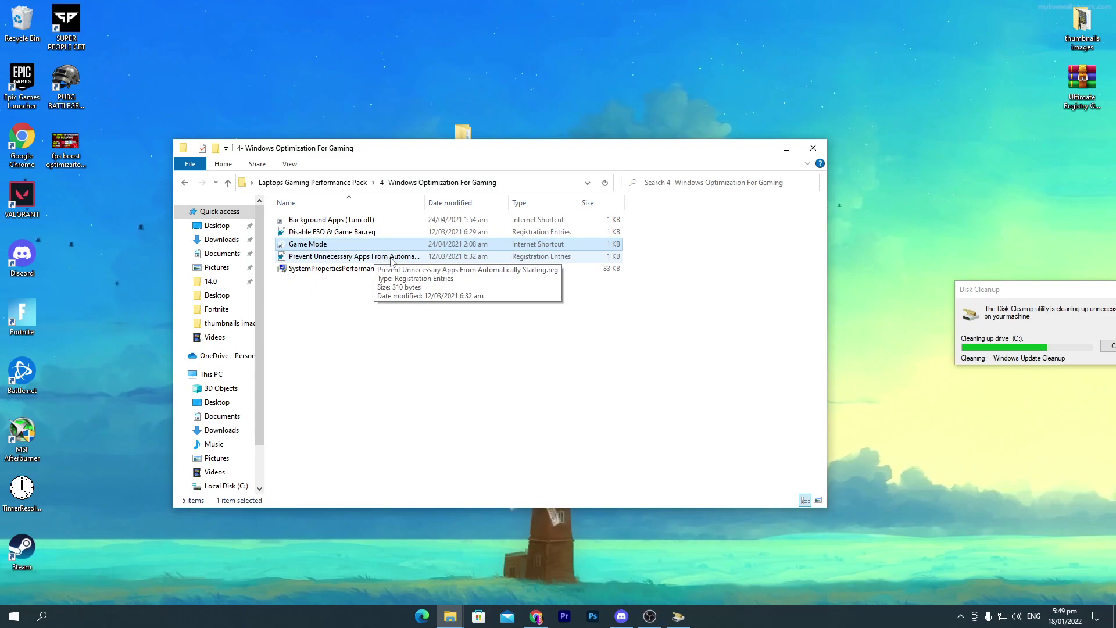
Step: Merge Prevent Unnecessary Apps From Automatically Starting.reg into the registry
{"action": "double_click", "coordinate": [405, 261]}
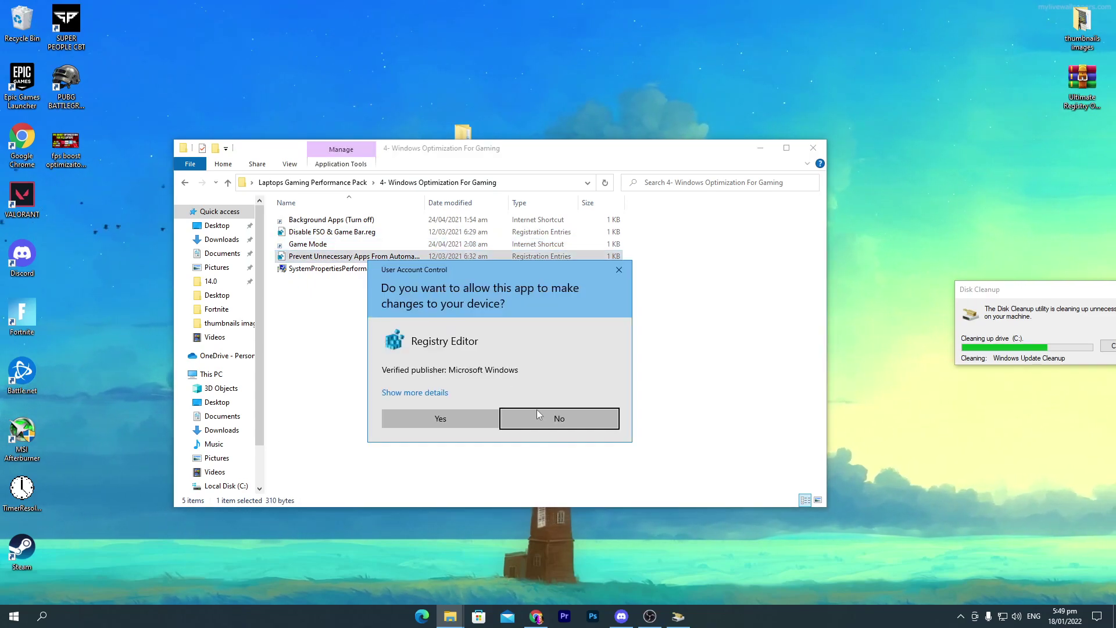
{"action": "left_click", "coordinate": [464, 420]}
{"action": "left_click", "coordinate": [637, 332]}
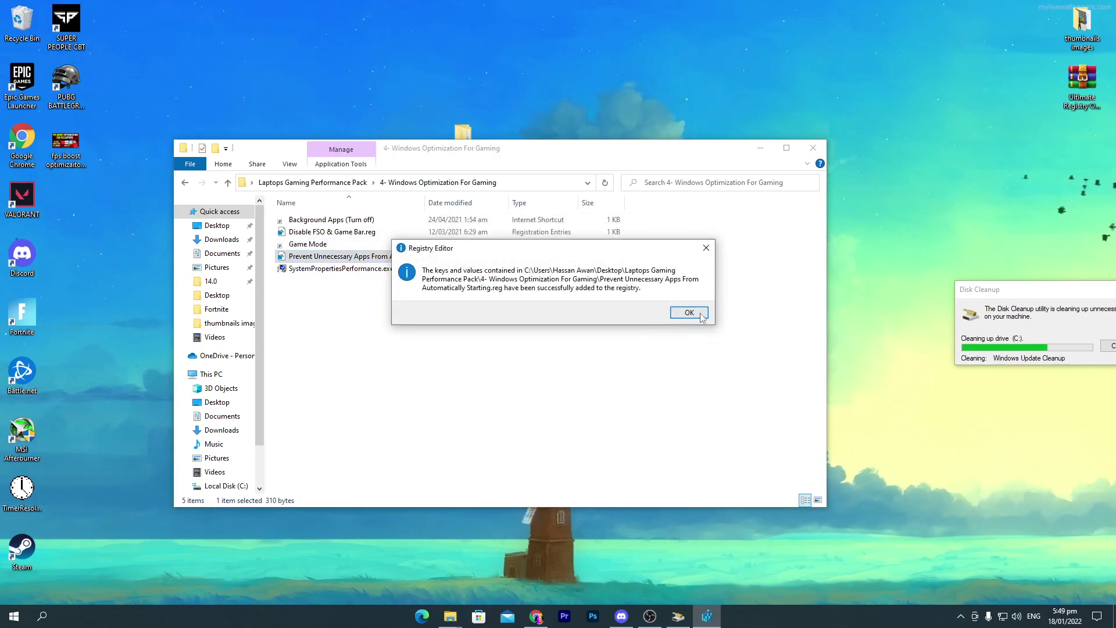
{"action": "left_click", "coordinate": [690, 315]}
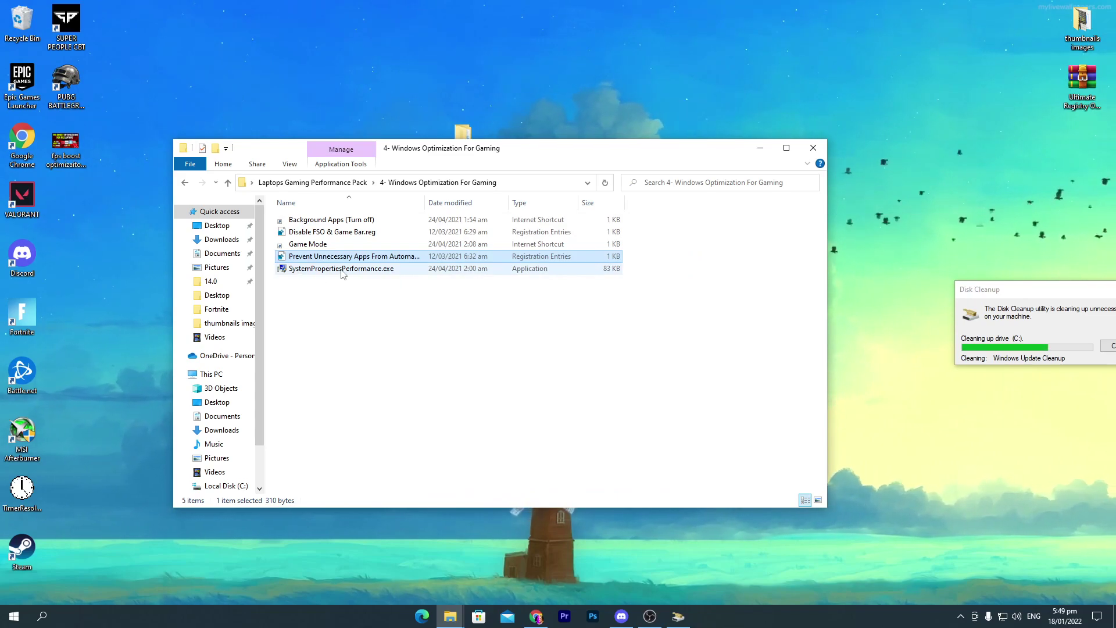
Step: Try the Adjust for best performance visual effects preset through SystemPropertiesPerformance.exe and switch back to Let Windows choose what's best for my computer
{"action": "double_click", "coordinate": [371, 268]}
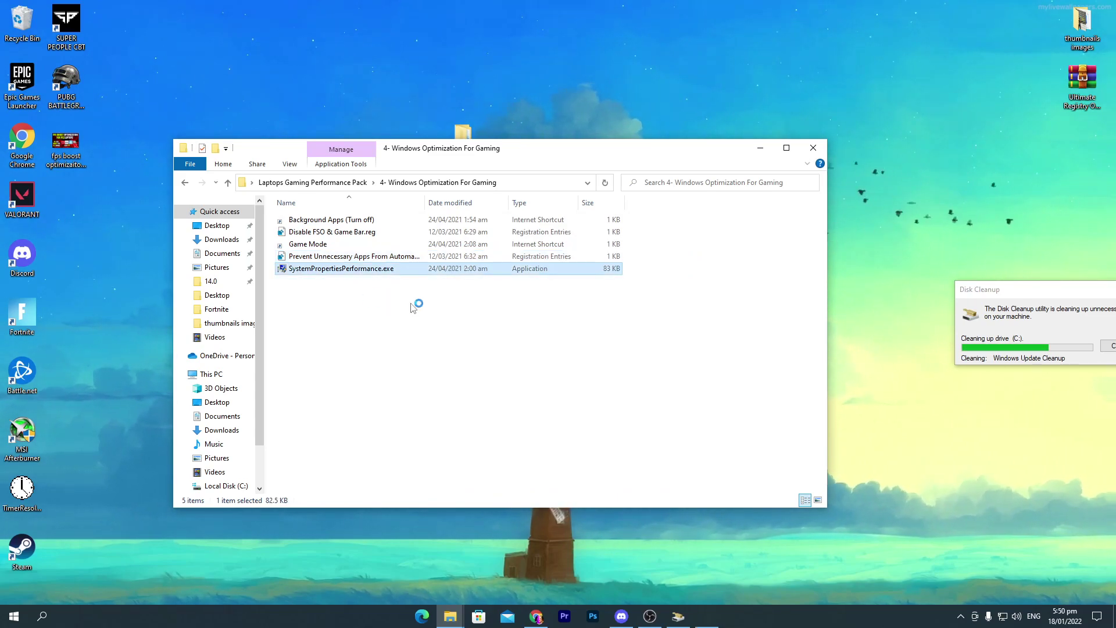
{"action": "left_click", "coordinate": [467, 420]}
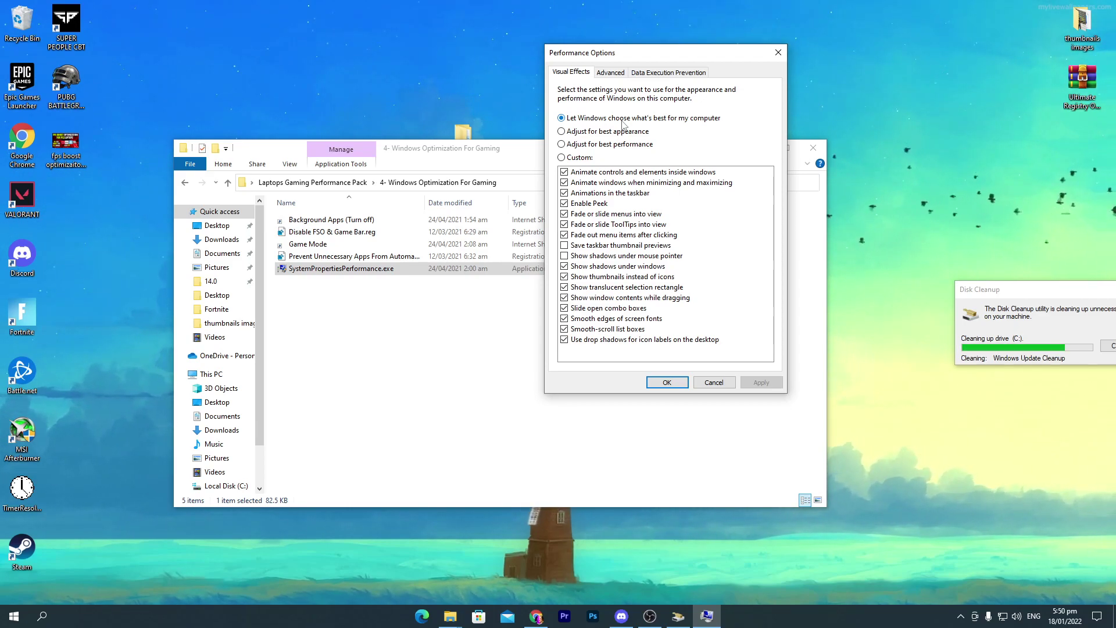
{"action": "left_click", "coordinate": [572, 144]}
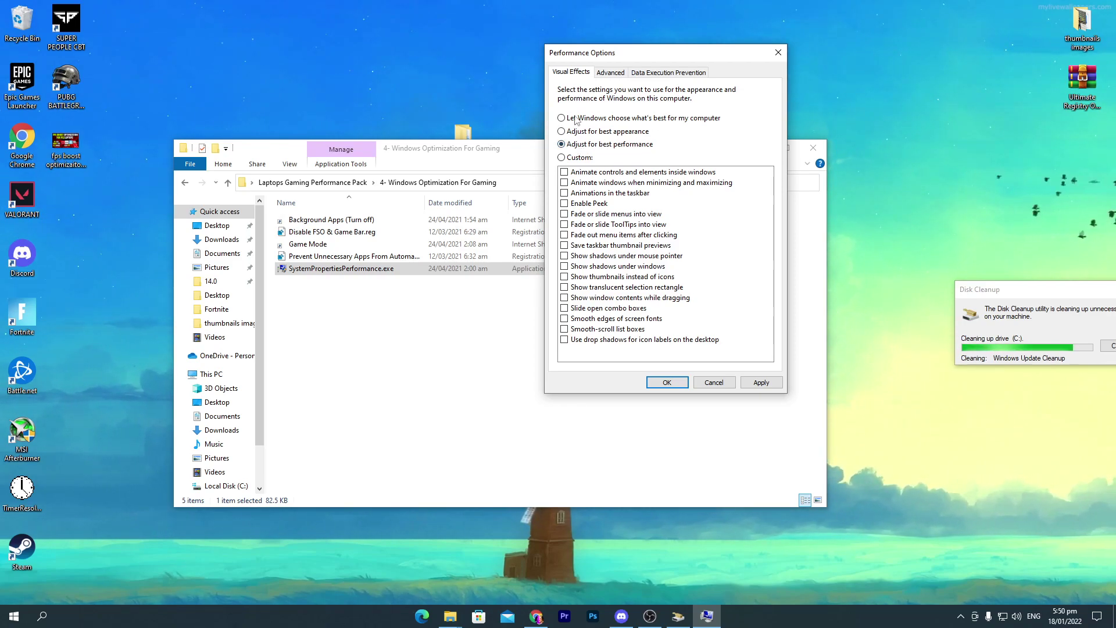
{"action": "left_click", "coordinate": [584, 118]}
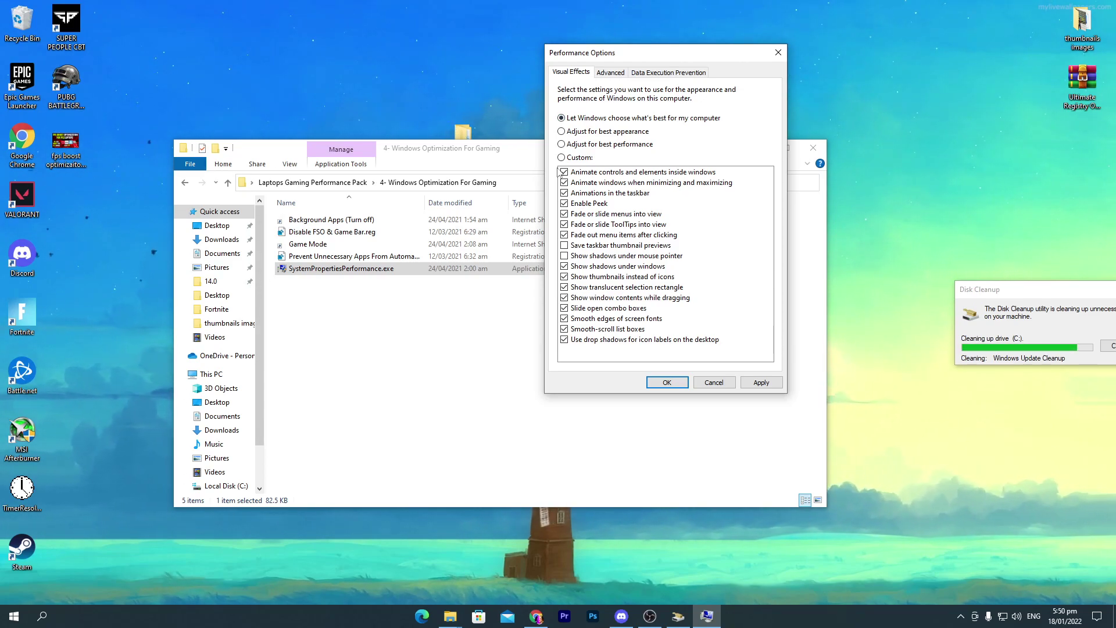
{"action": "left_click", "coordinate": [778, 52]}
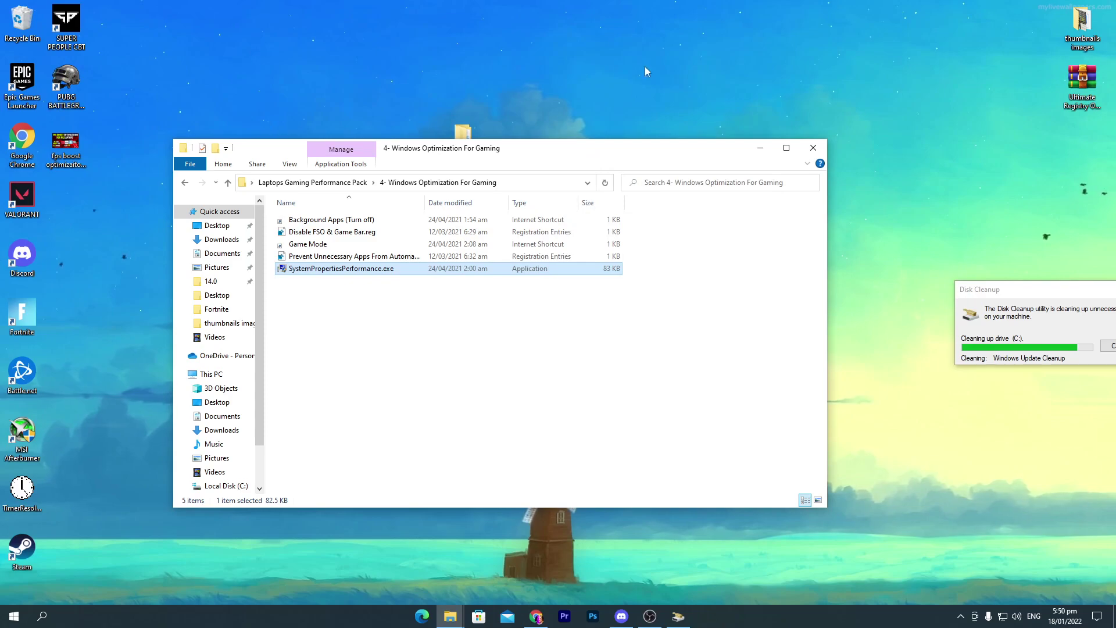
Step: Review the Low End Laptops and MED End Laptops-PC folders inside 5- GameConfigSettings and close the folder window
{"action": "left_click", "coordinate": [296, 184]}
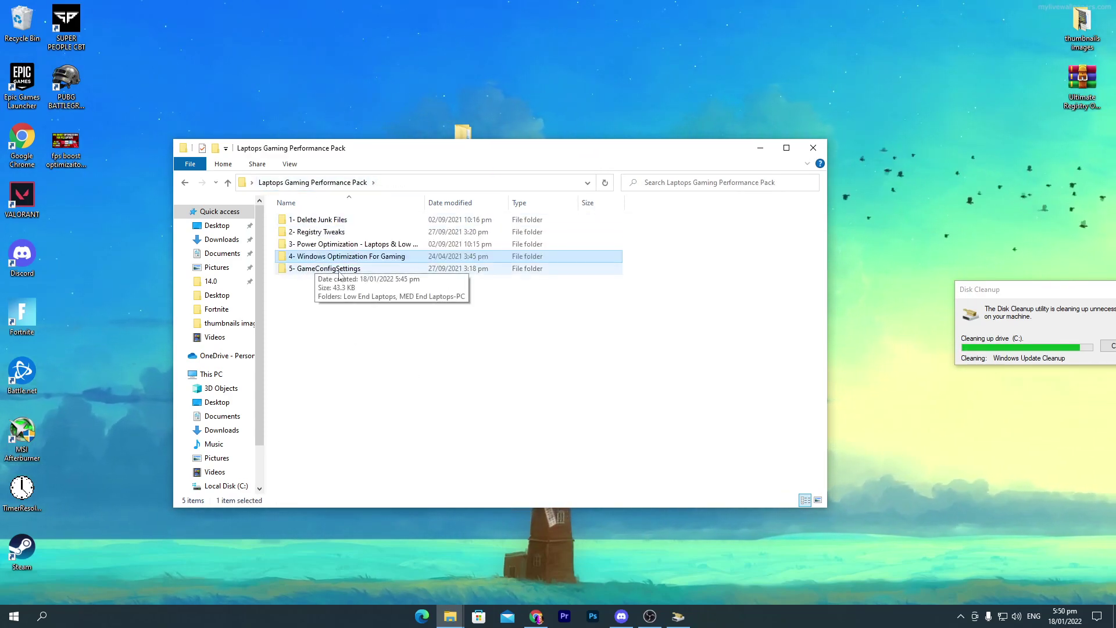
{"action": "double_click", "coordinate": [372, 270]}
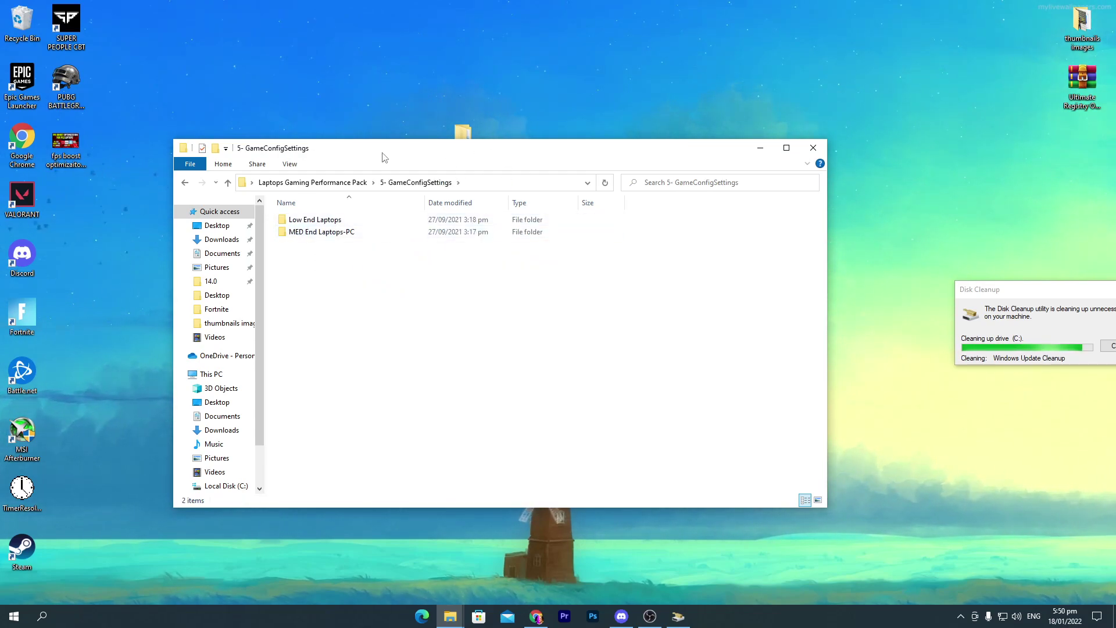
{"action": "left_click_drag", "start_coordinate": [354, 148], "coordinate": [386, 192]}
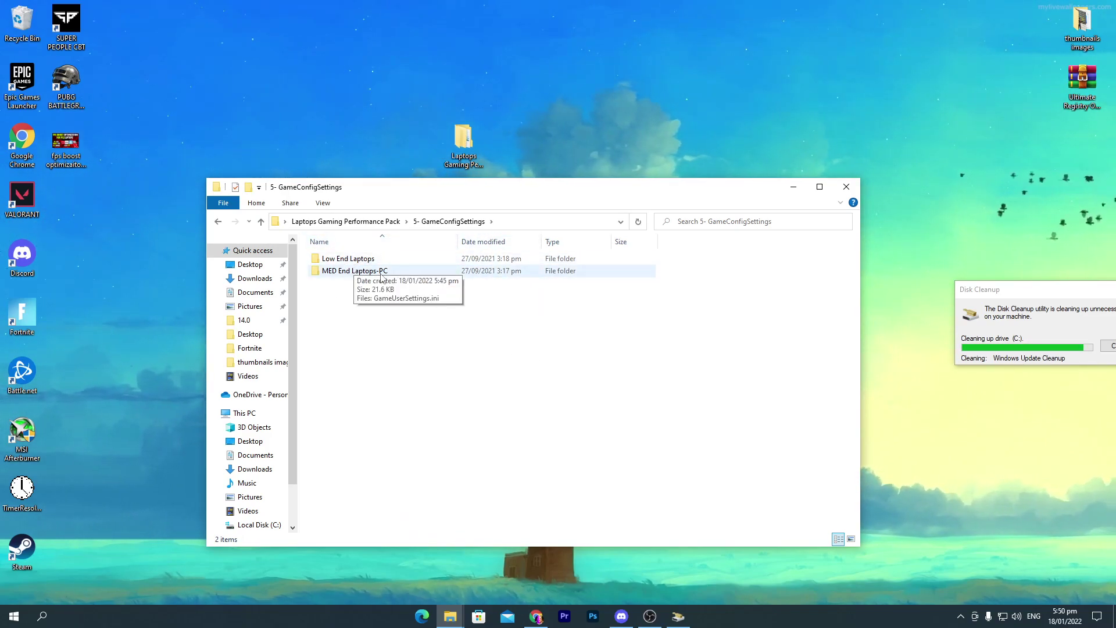
{"action": "left_click", "coordinate": [846, 186]}
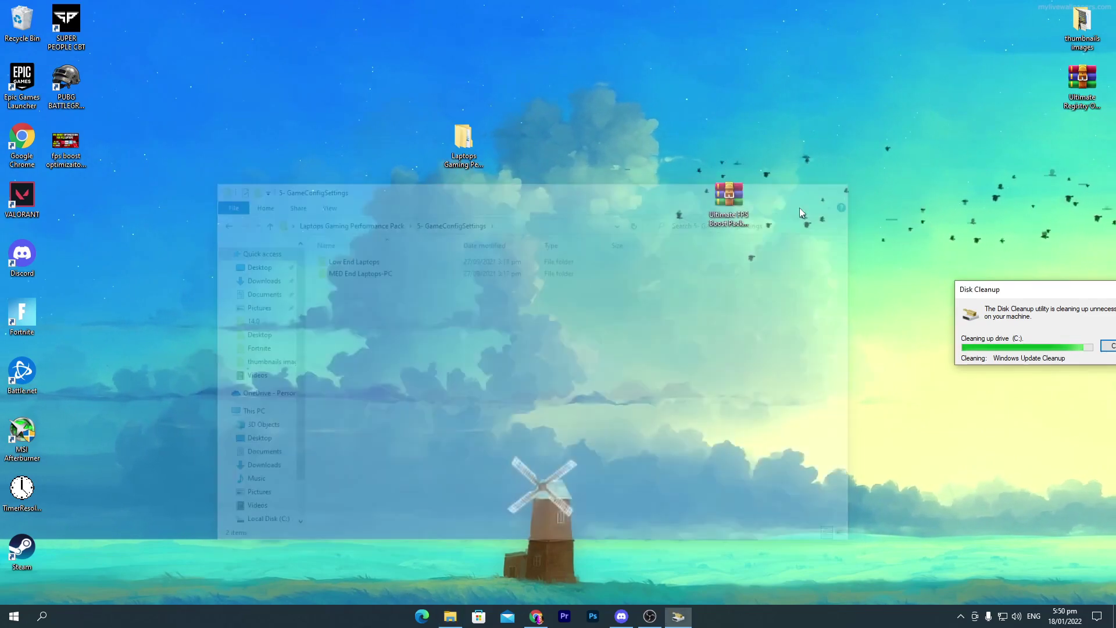
{"action": "left_click_drag", "start_coordinate": [1000, 289], "coordinate": [607, 260]}
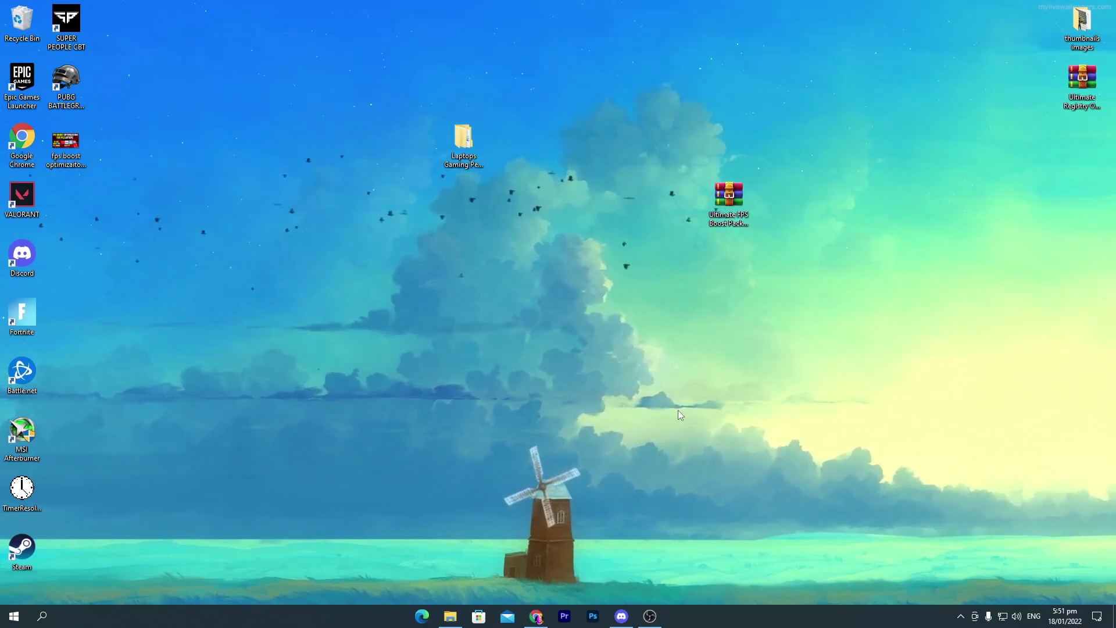
Step: Open System Configuration by running msconfig and turn off Load startup items under Selective startup
{"action": "key", "text": "super+r"}
{"action": "type", "text": "msconfig"}
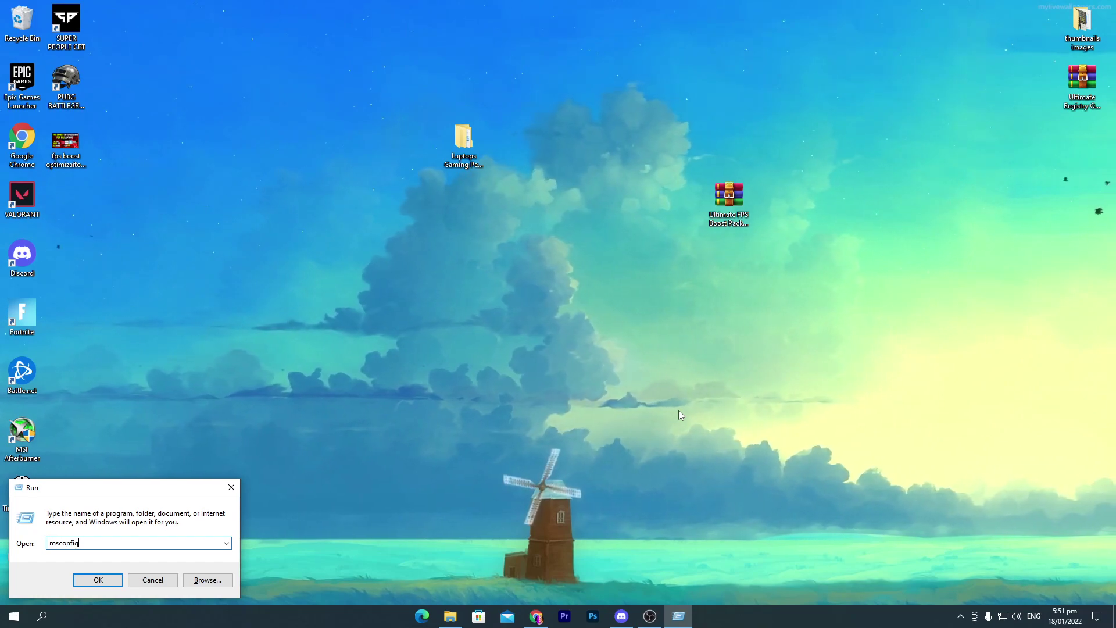
{"action": "key", "text": "Return"}
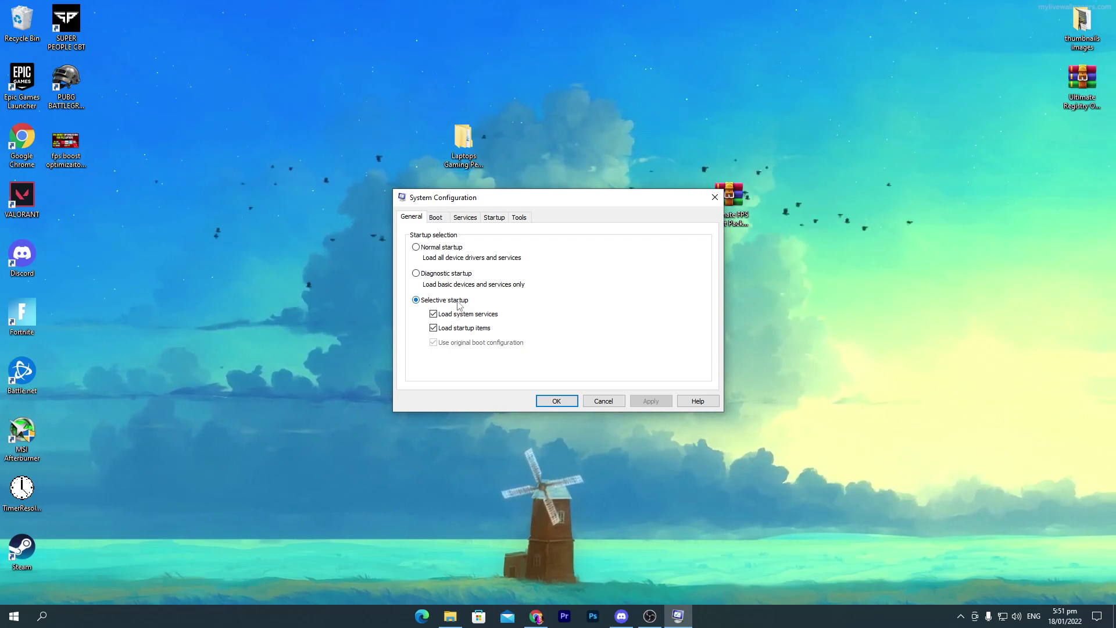
{"action": "left_click", "coordinate": [433, 329]}
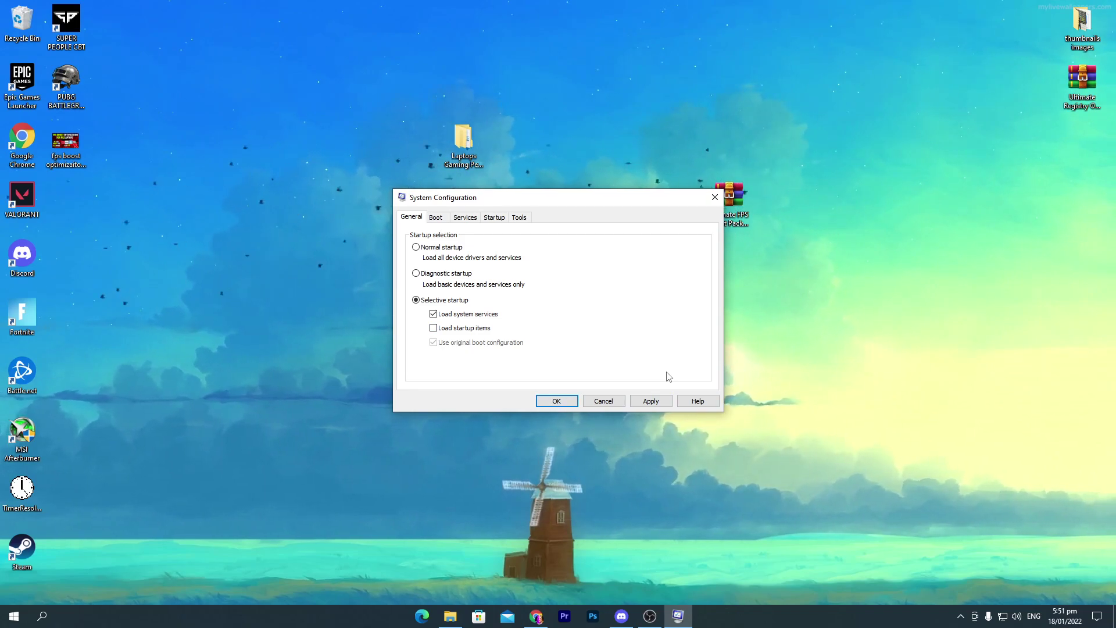
{"action": "left_click", "coordinate": [958, 618]}
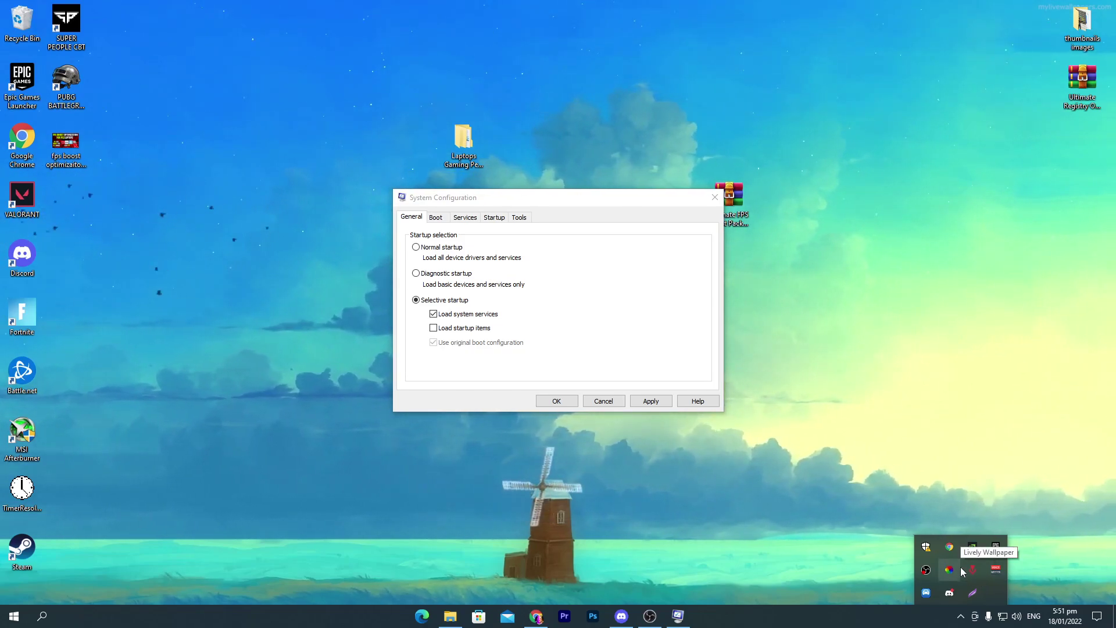
Step: Turn Load startup items back on in System Configuration and apply the Normal startup selection
{"action": "left_click", "coordinate": [433, 328]}
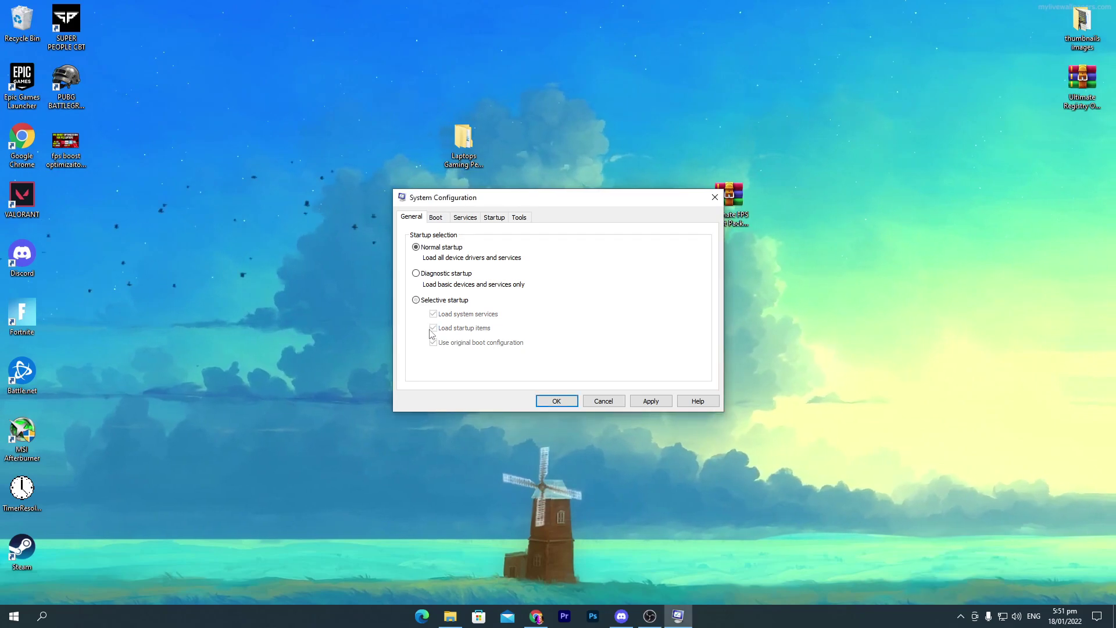
{"action": "left_click", "coordinate": [650, 401]}
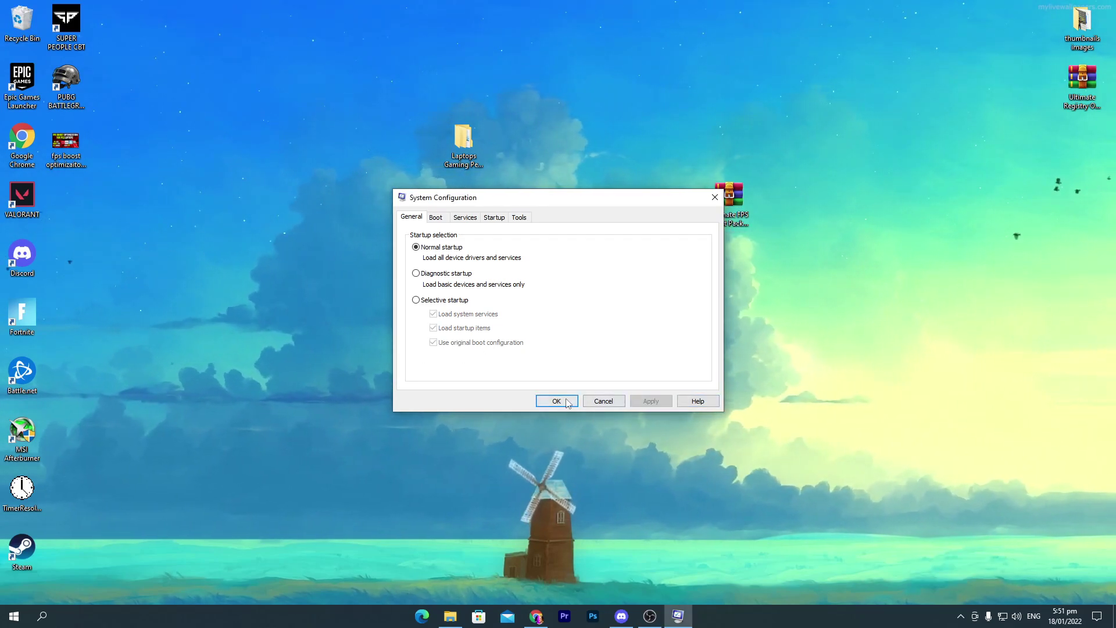
{"action": "left_click", "coordinate": [539, 400]}
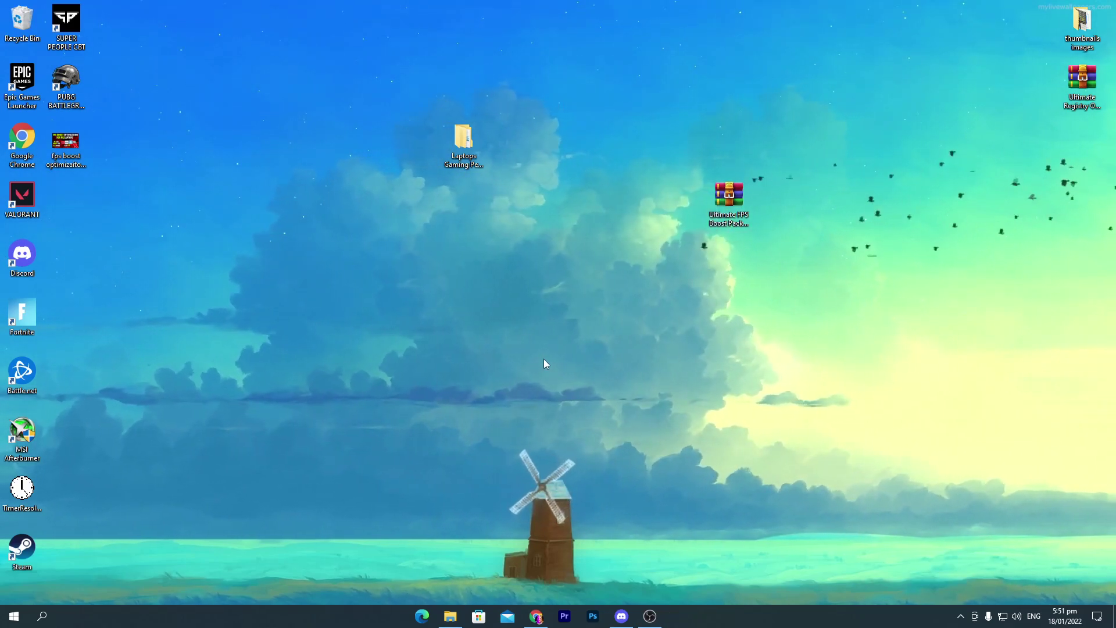